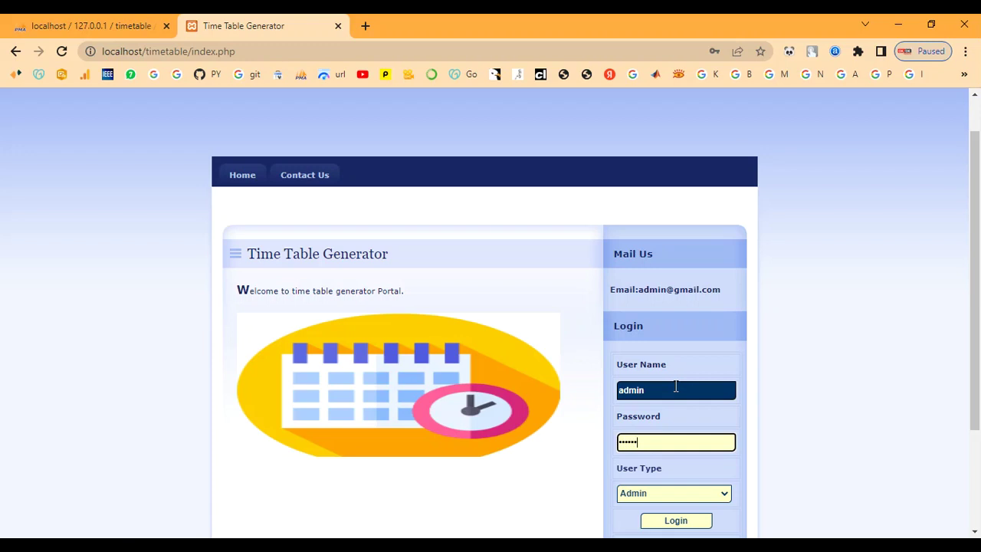
Log in to the portal with the Admin user type and decline saving the password in the browser
click(669, 495)
click(669, 509)
scroll(662, 486, down, 1)
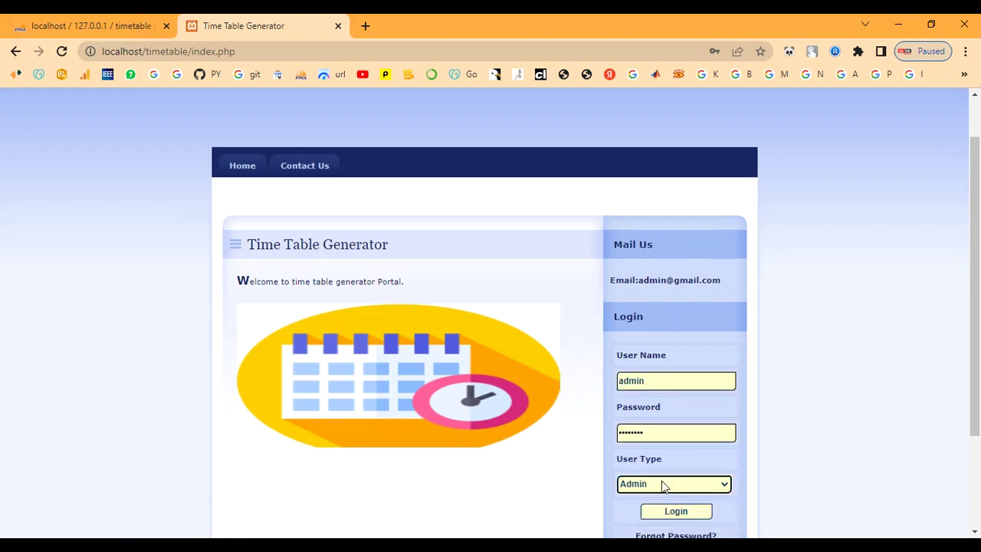
click(665, 453)
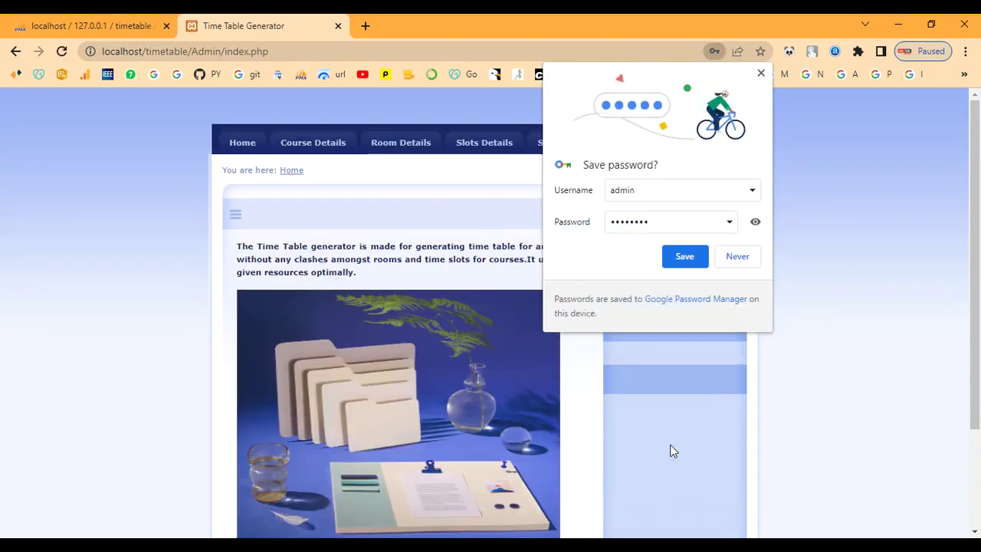
click(724, 254)
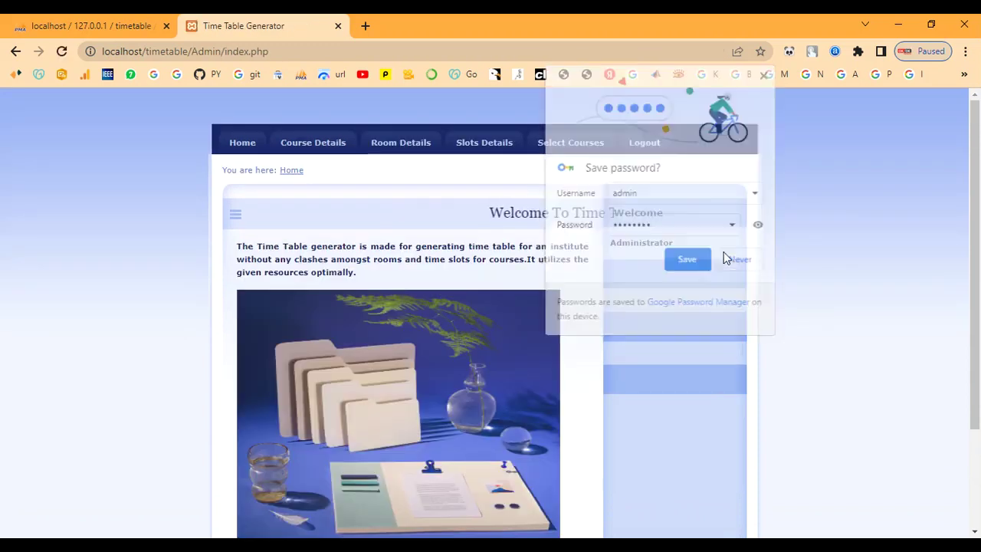
drag(386, 215, 532, 212)
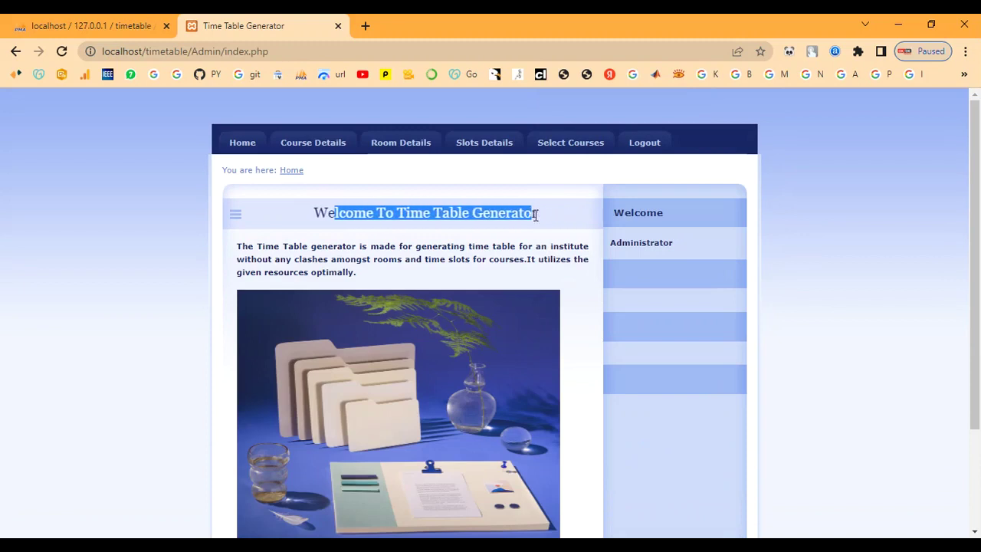
click(512, 272)
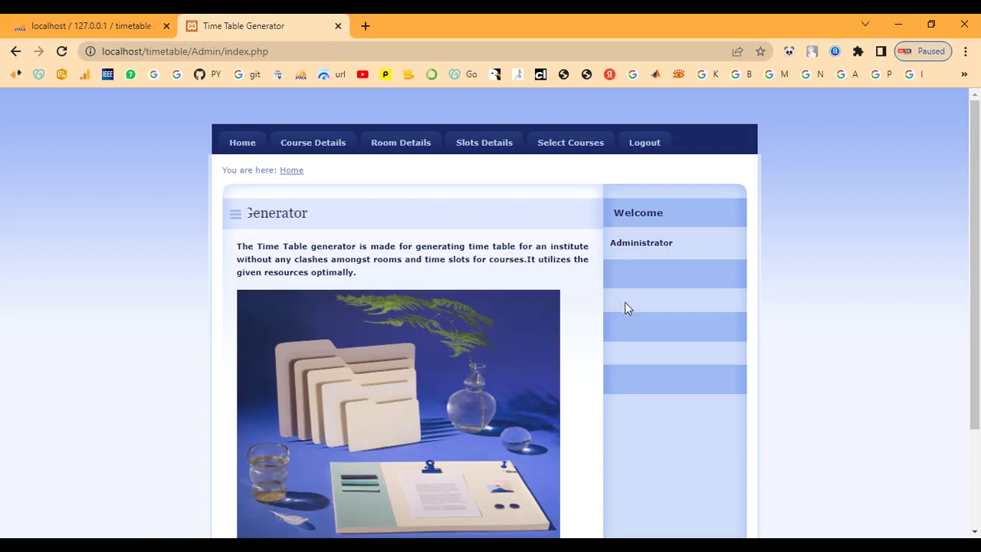
scroll(624, 304, down, 2)
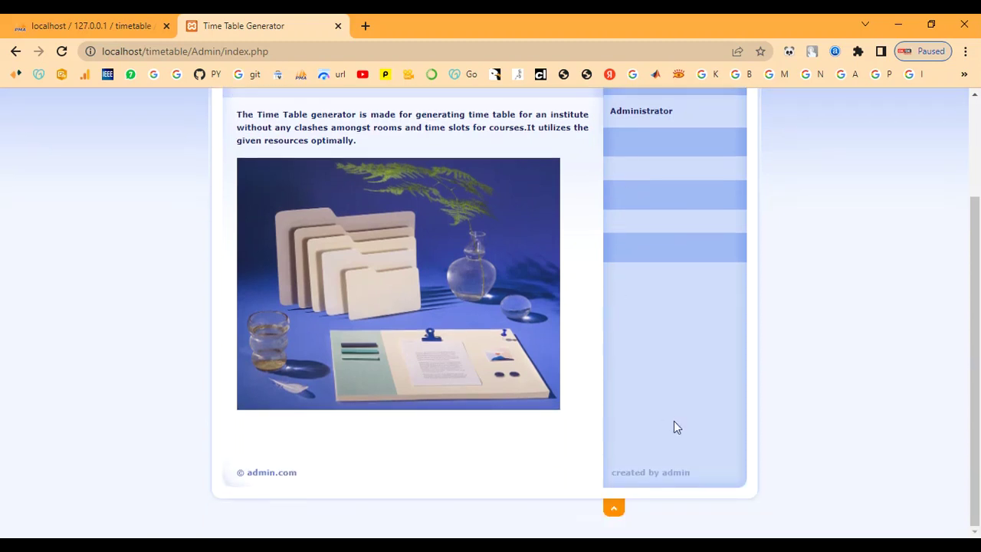
scroll(394, 310, up, 2)
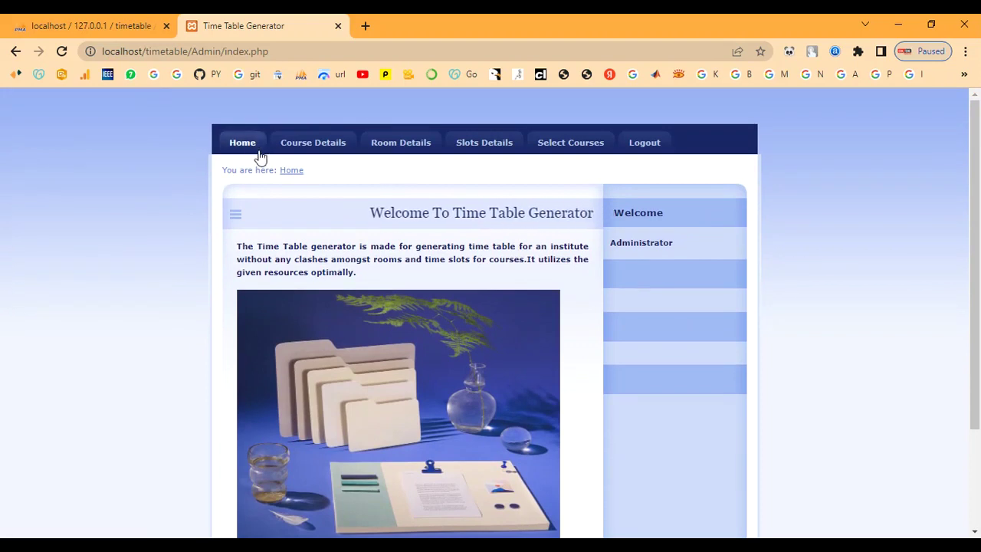
Start adding a course in the course details, named Information Technology, with 50 students and the odd semester type
click(311, 153)
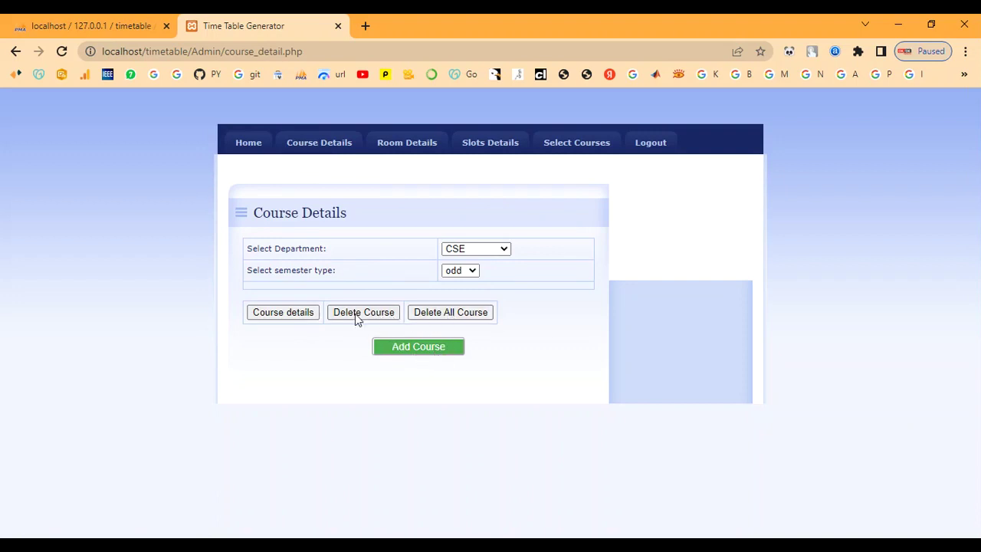
click(400, 357)
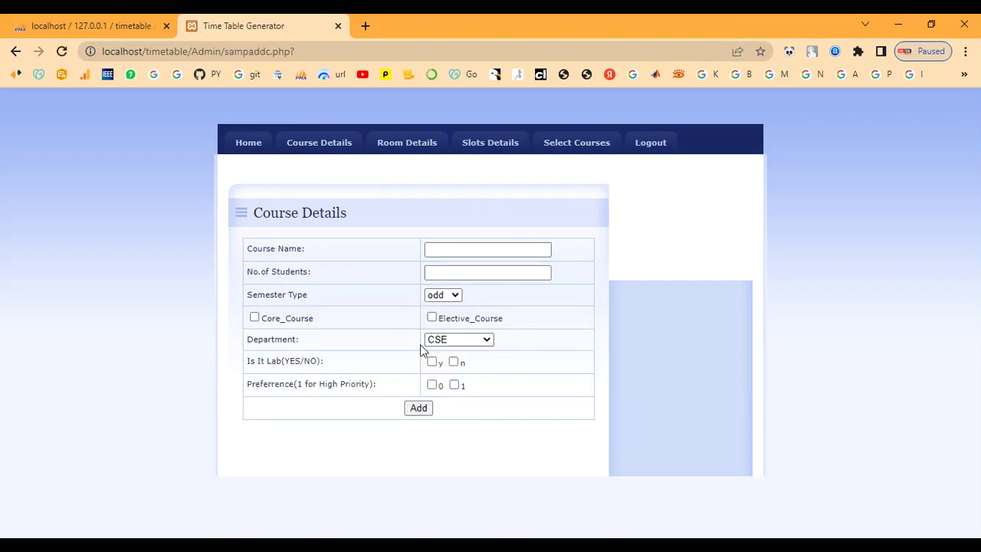
click(440, 249)
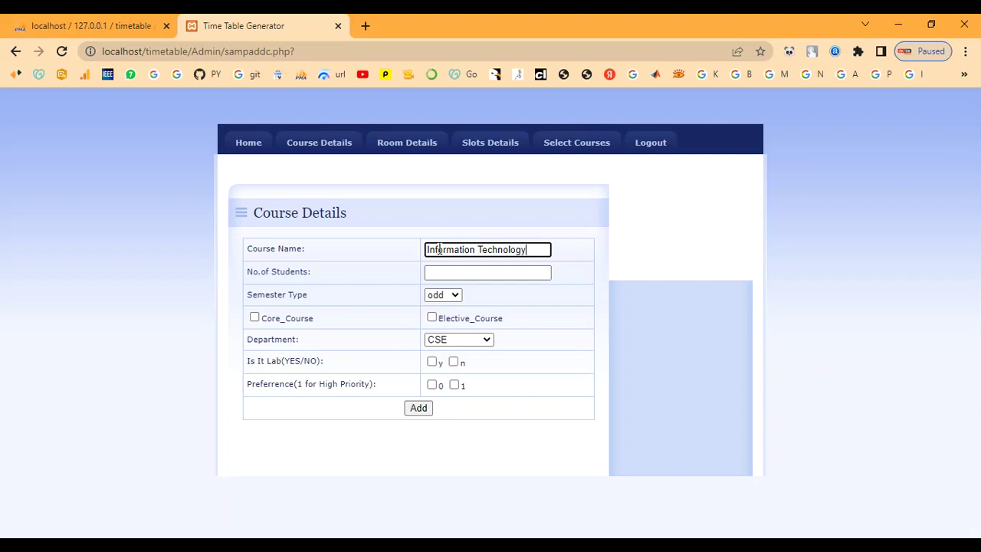
key(Tab)
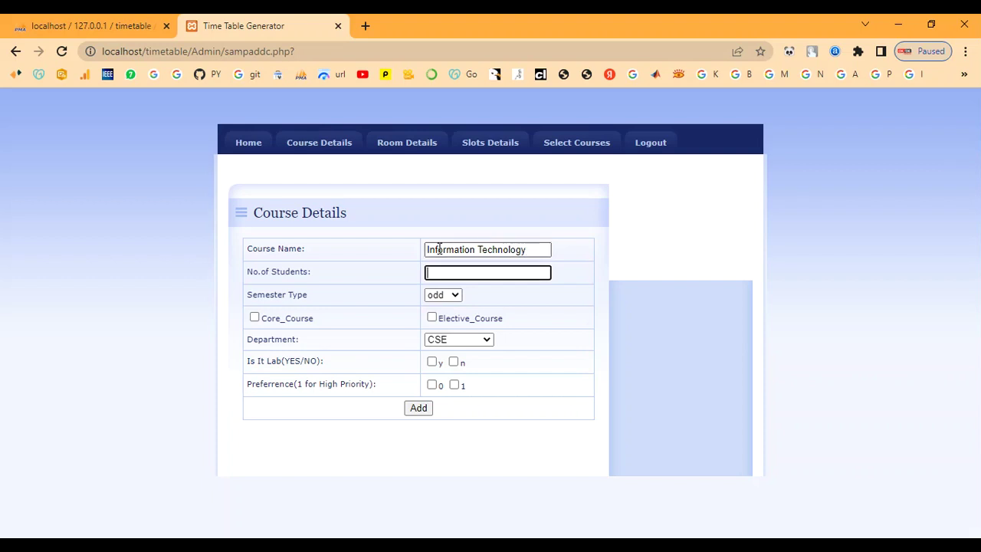
key(Tab)
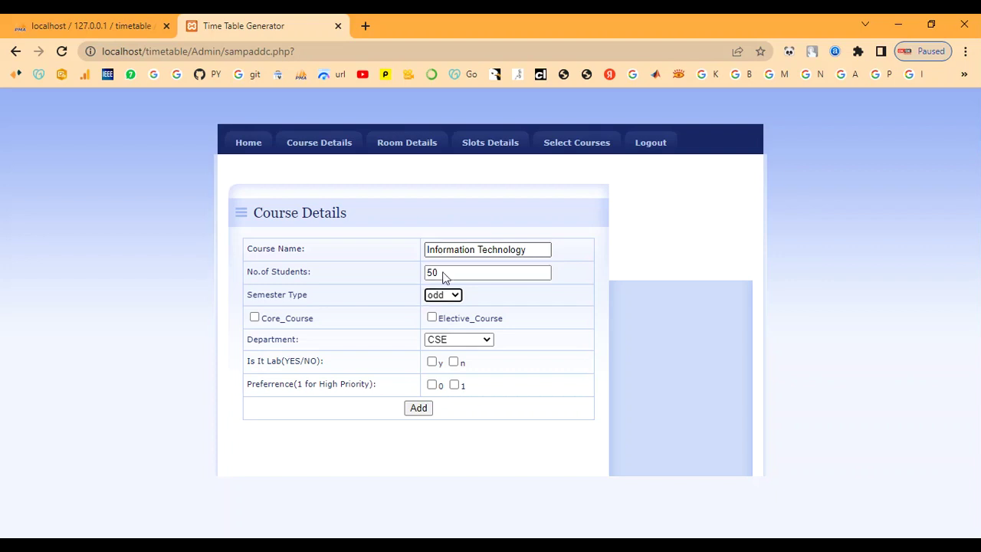
click(451, 298)
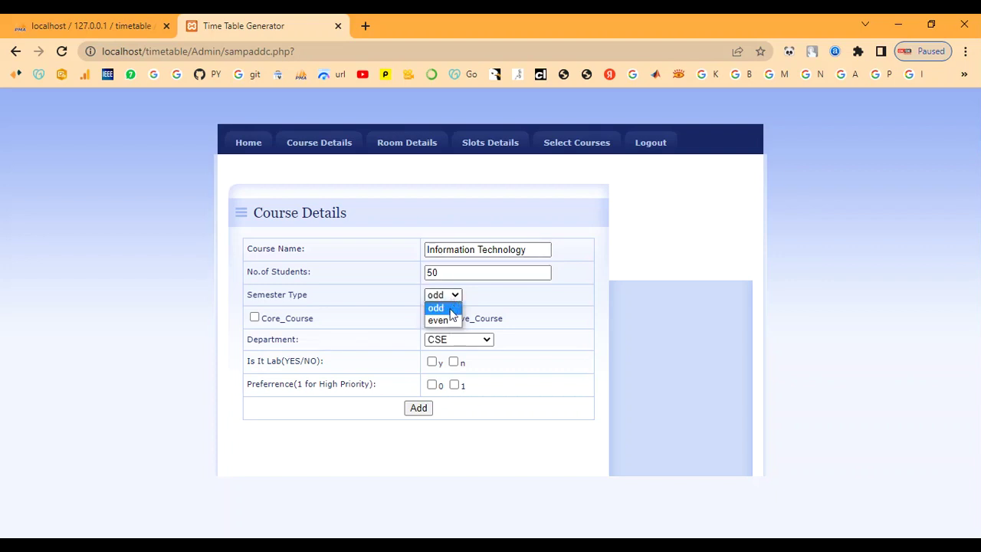
click(452, 310)
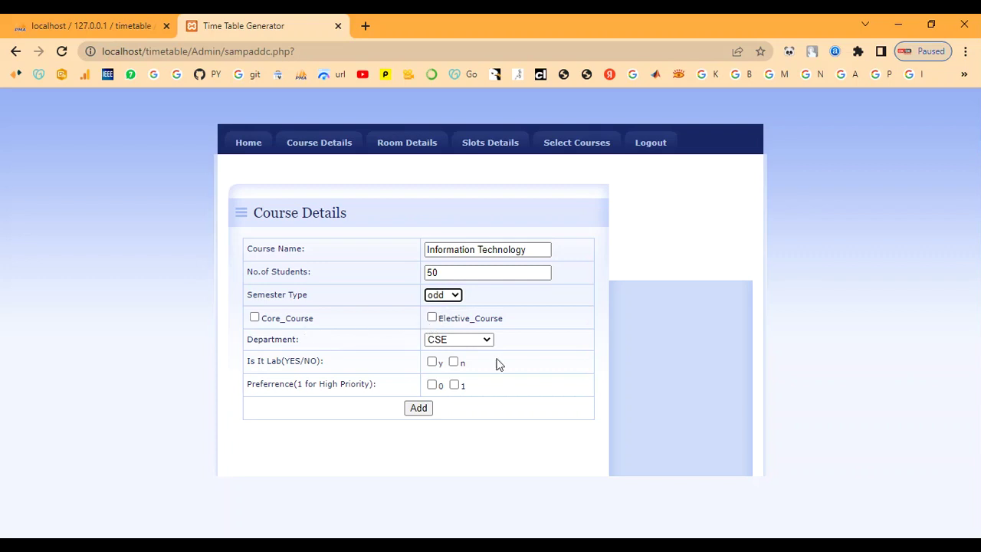
Mark the course as a core course for semester 8 and assign it to the CSE department
click(254, 317)
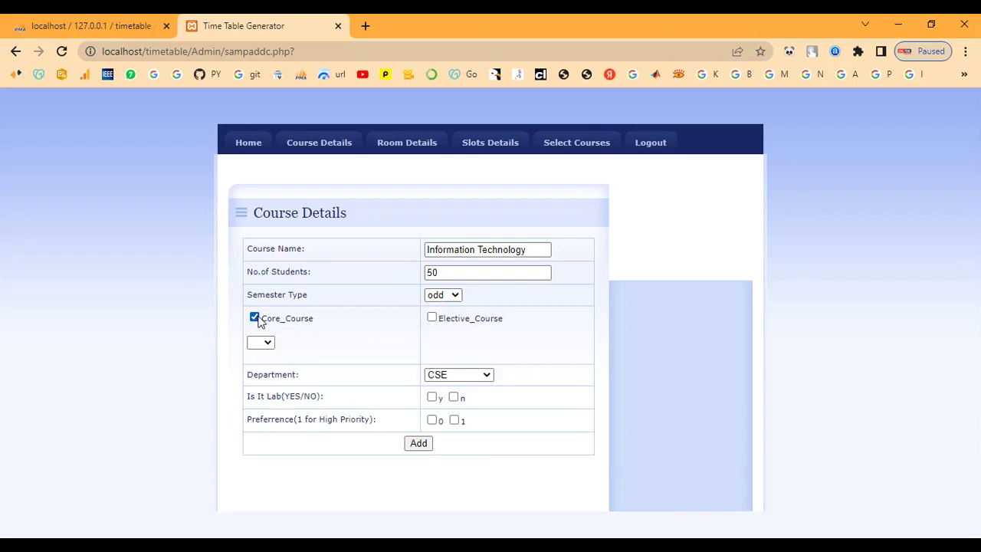
click(266, 343)
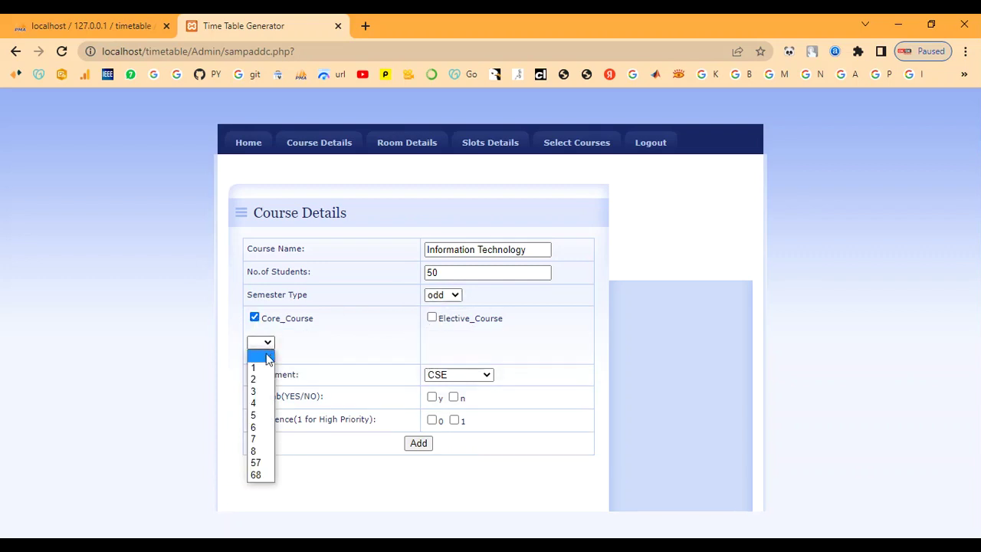
click(266, 452)
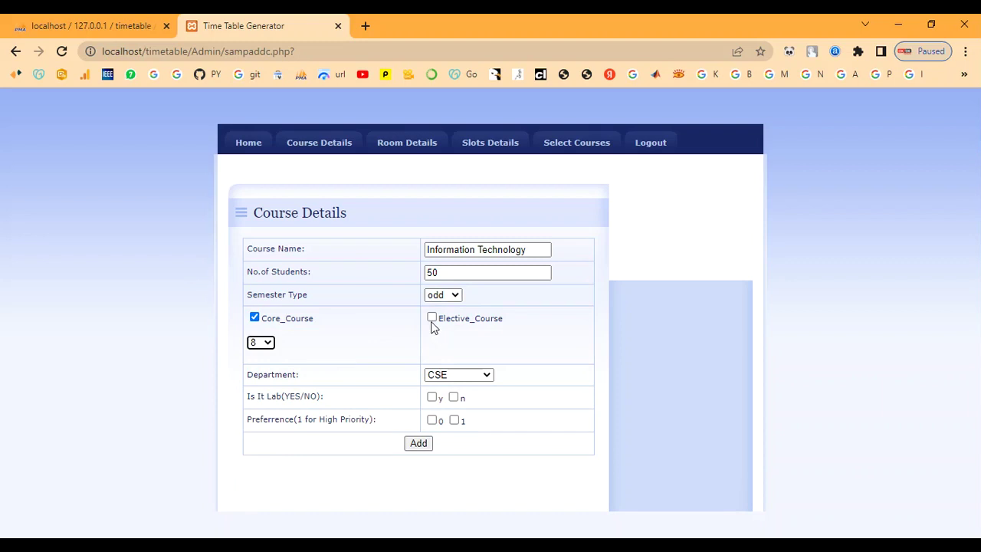
click(462, 375)
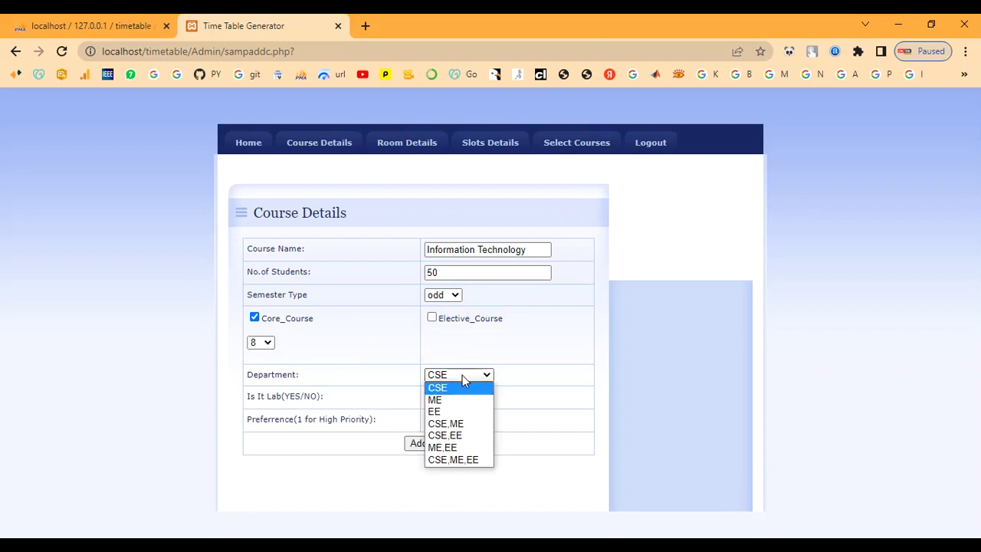
click(464, 391)
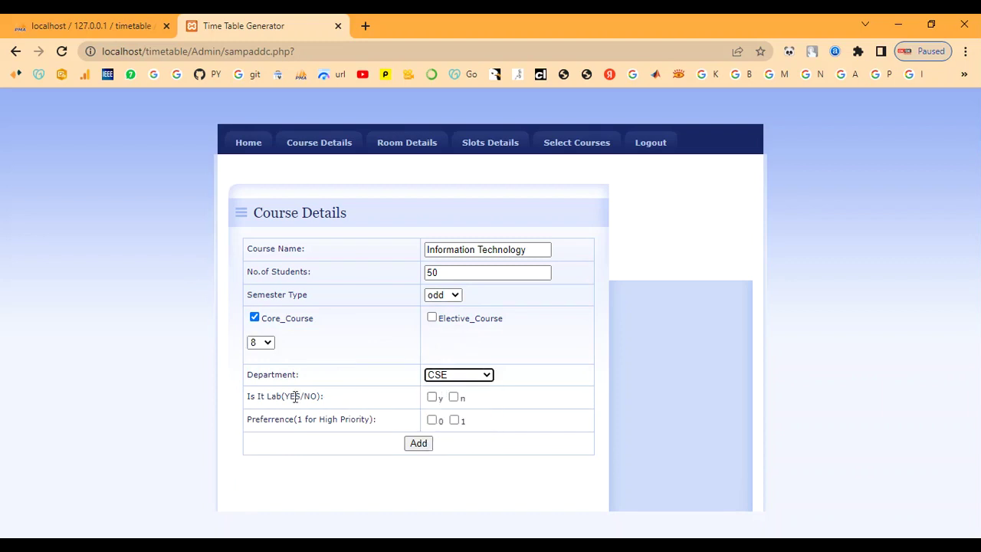
Mark the course as a lab with option D1 and Computer_Lab(Ground_Floor) as its first labroom
click(433, 397)
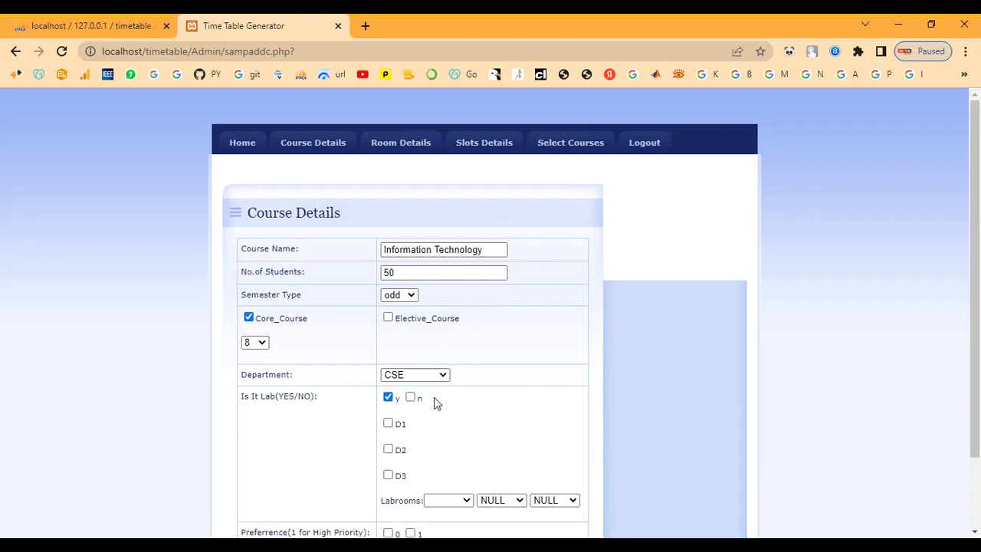
scroll(432, 404, down, 1)
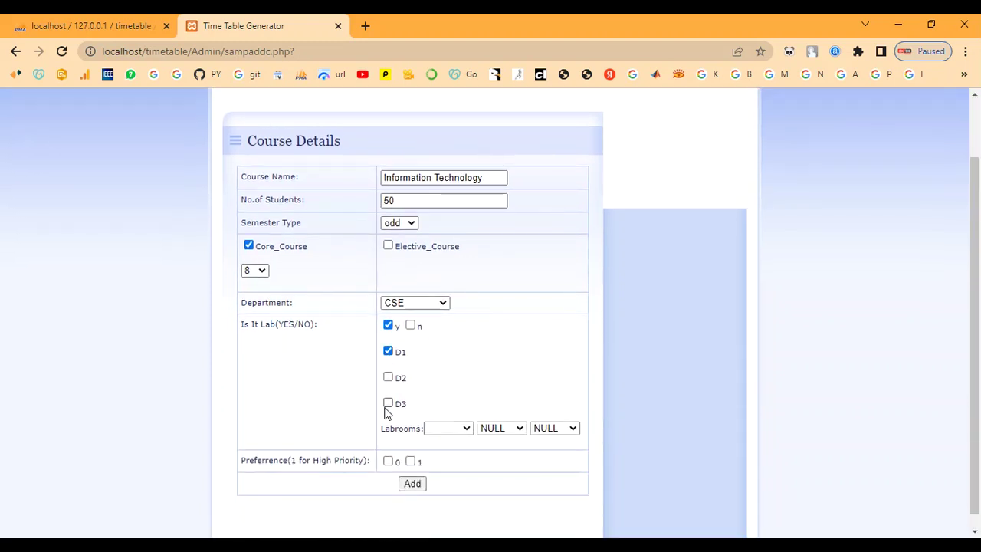
click(452, 434)
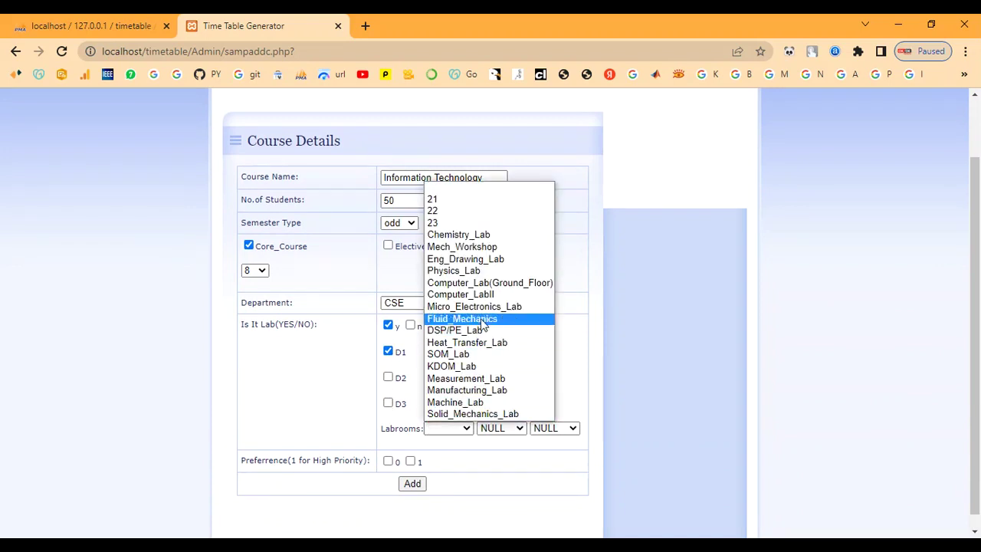
click(484, 285)
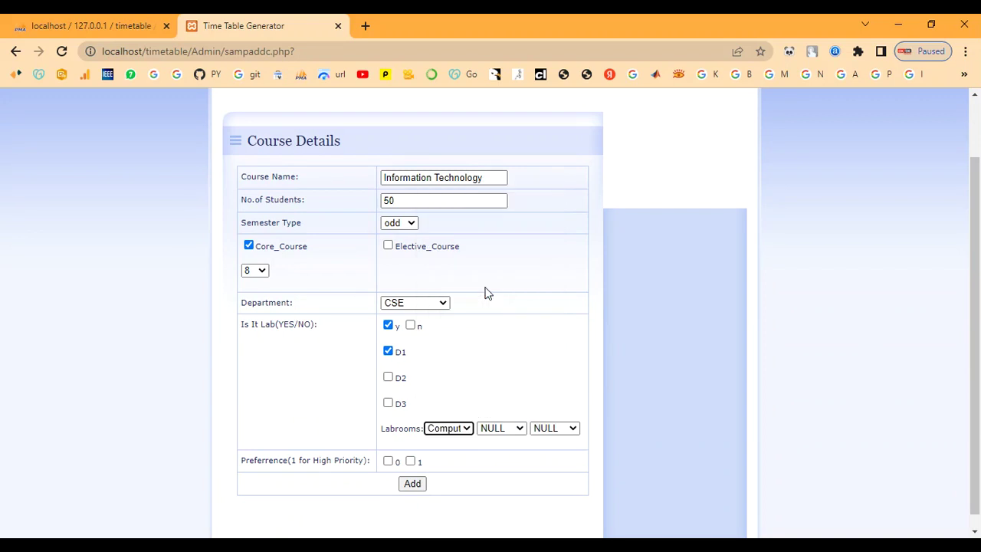
Choose a computer lab as the second labroom, keeping only D1 ticked among the D options
click(388, 377)
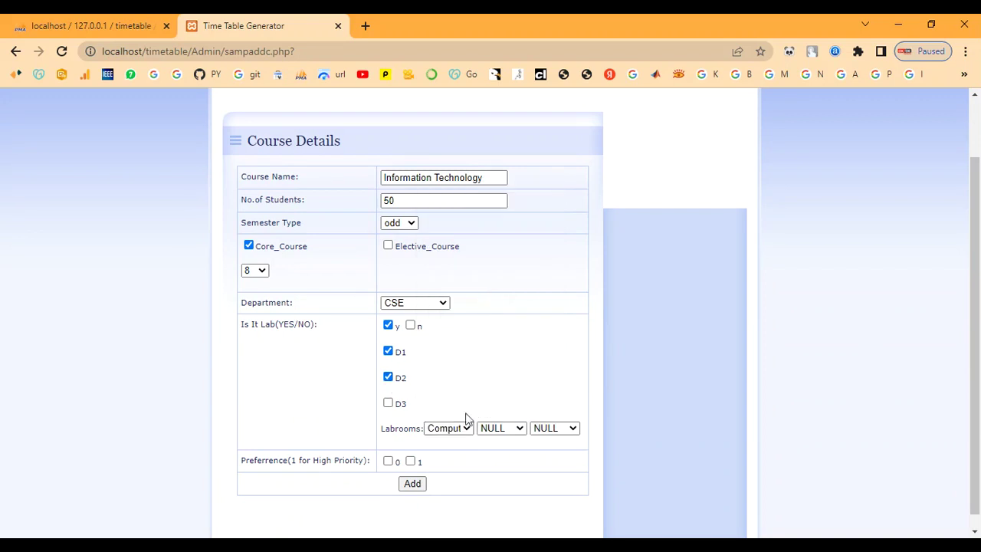
click(498, 429)
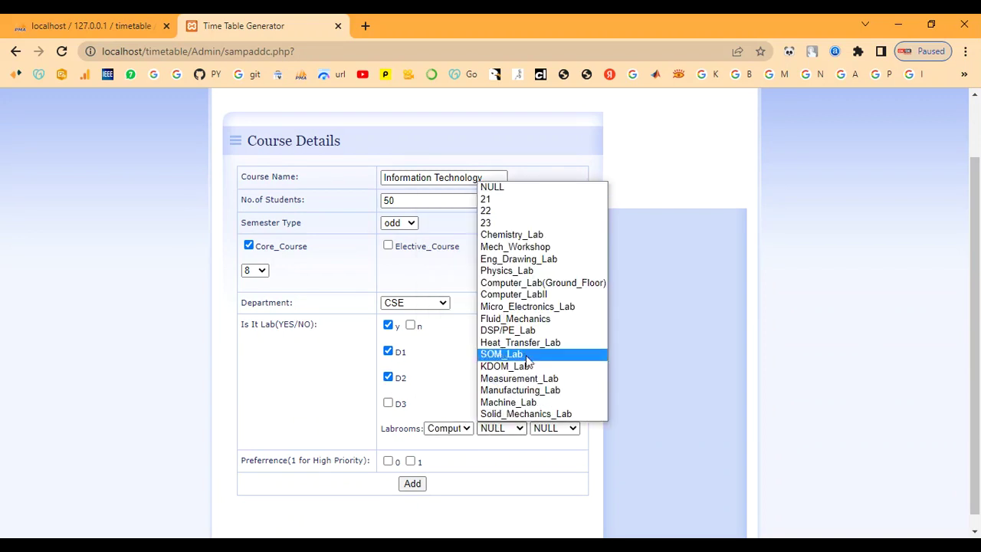
click(524, 287)
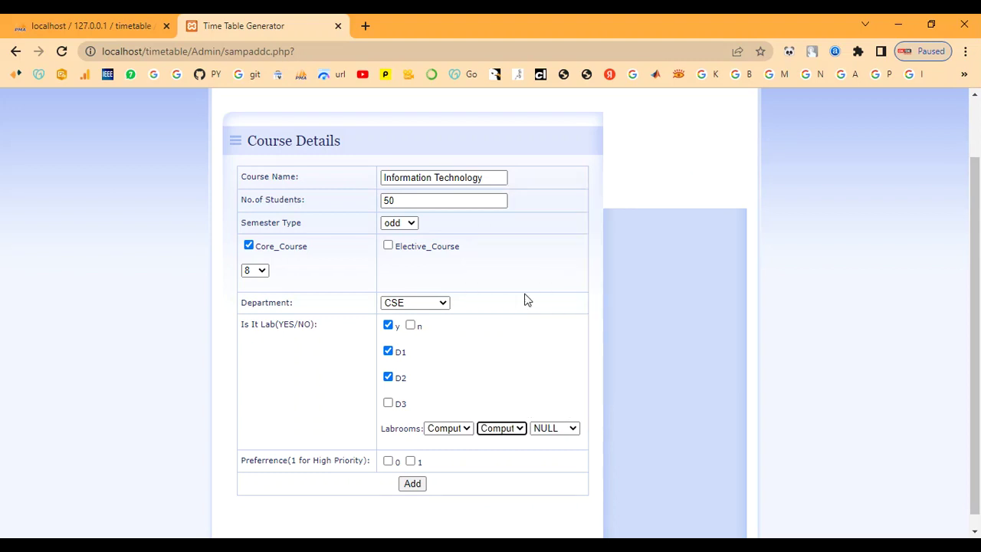
click(388, 377)
Set the course preference to 1 for high priority
scroll(465, 418, down, 1)
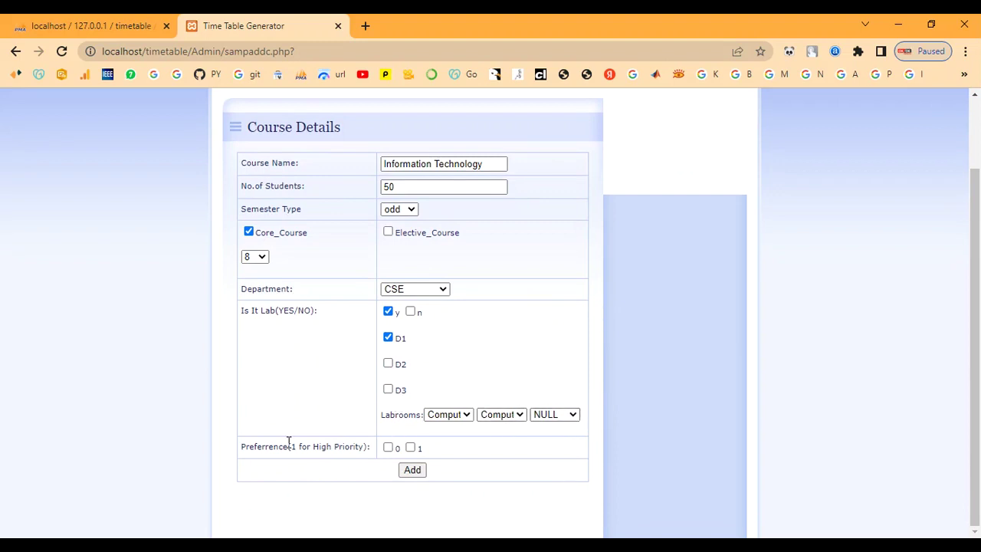
drag(260, 446, 362, 449)
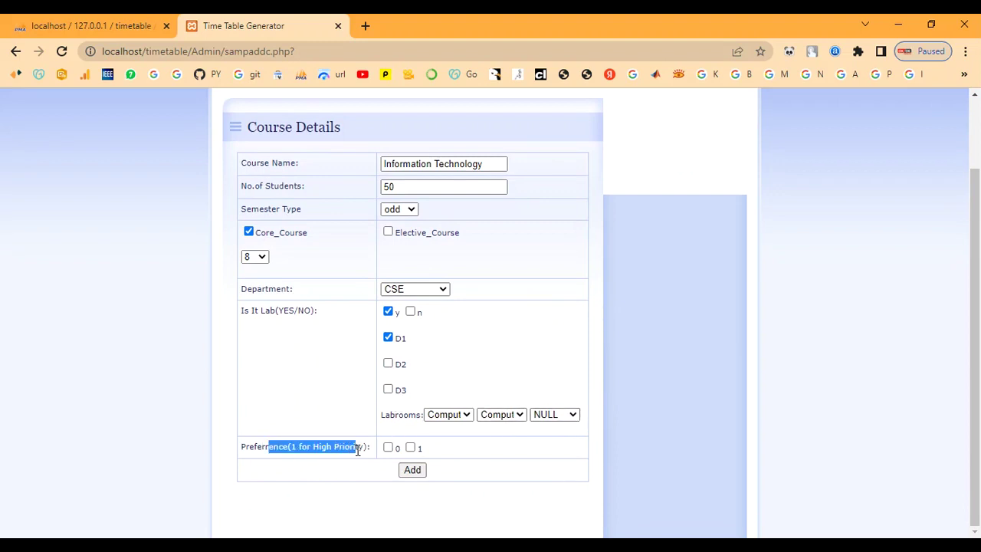
click(398, 454)
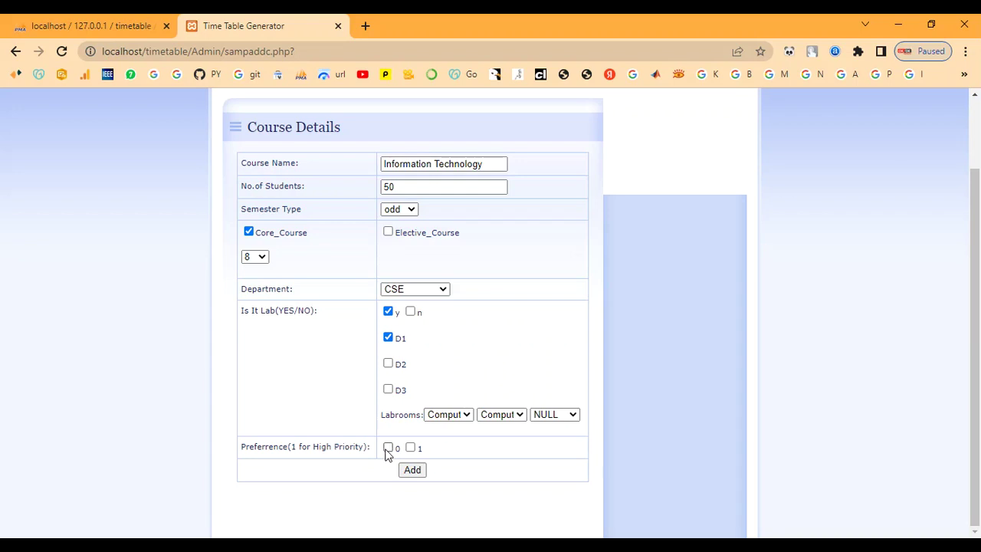
click(410, 448)
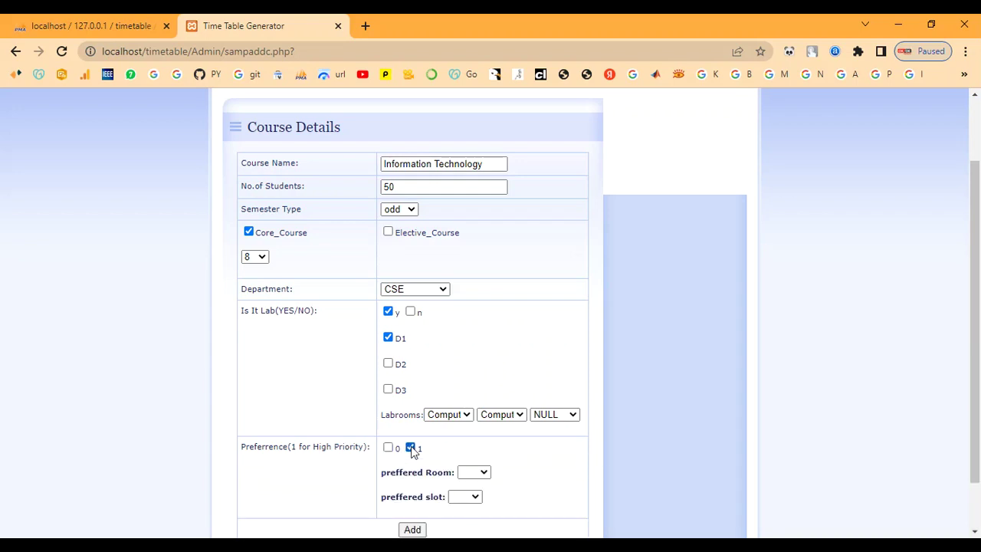
scroll(413, 452, down, 1)
click(474, 413)
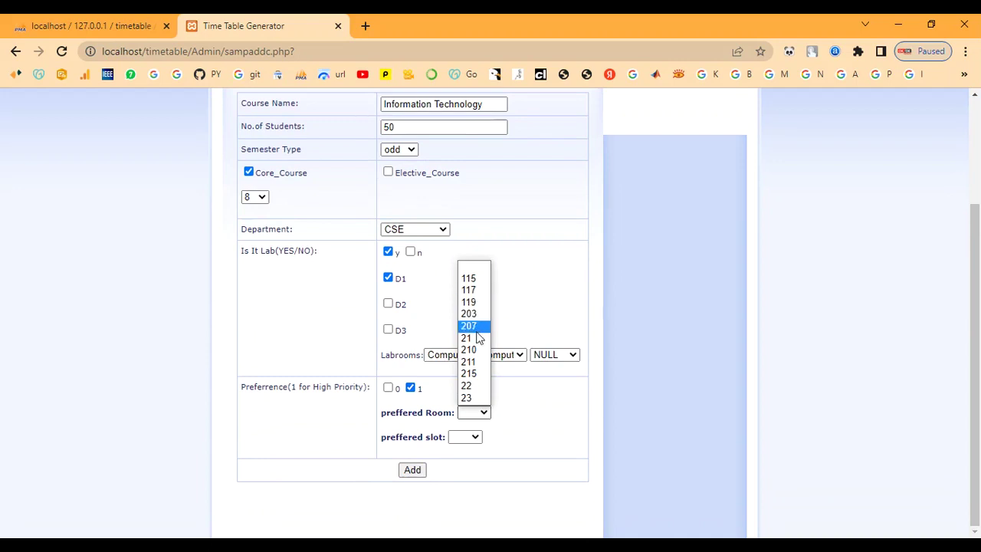
click(469, 438)
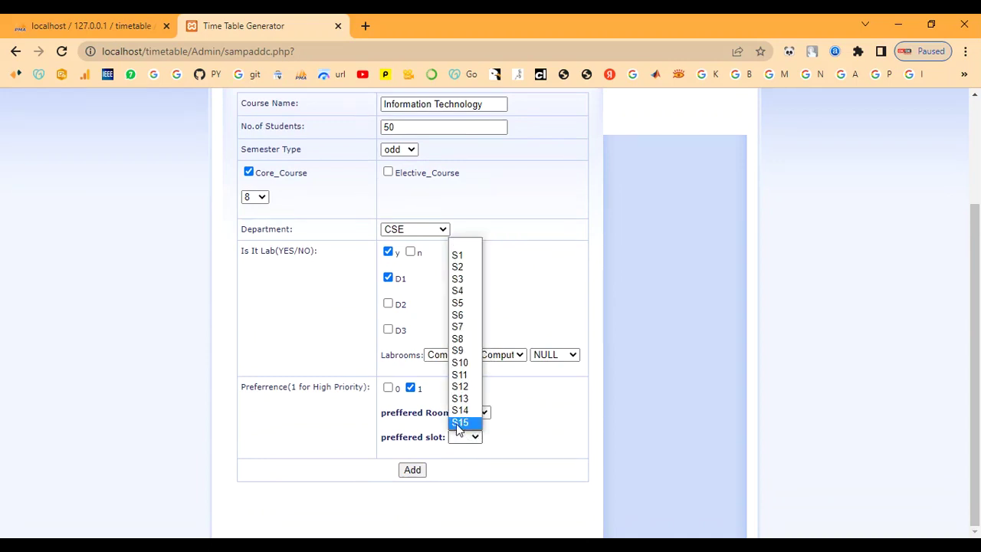
click(521, 449)
Set the preferred room to 22 and leave the preferred slot blank
click(474, 415)
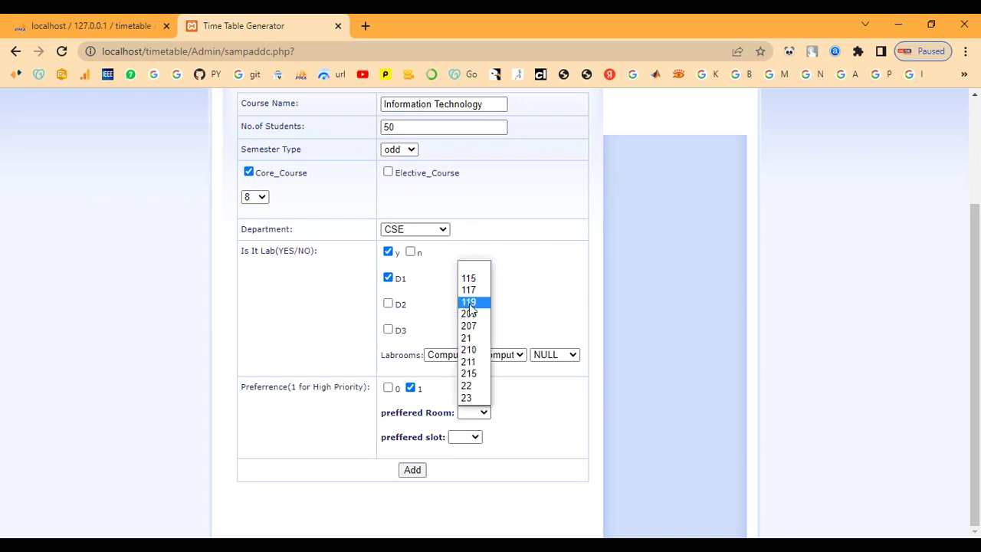
click(477, 392)
click(469, 439)
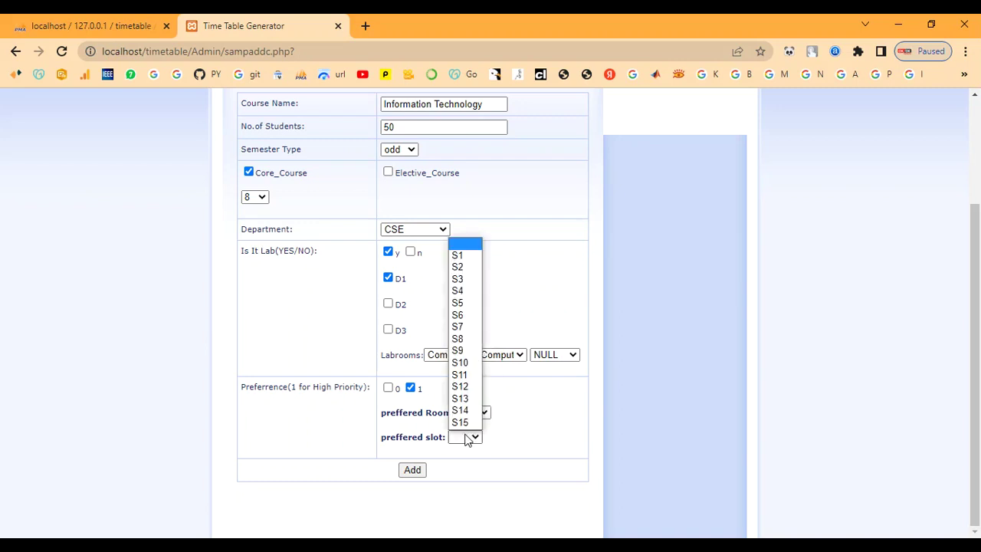
click(536, 426)
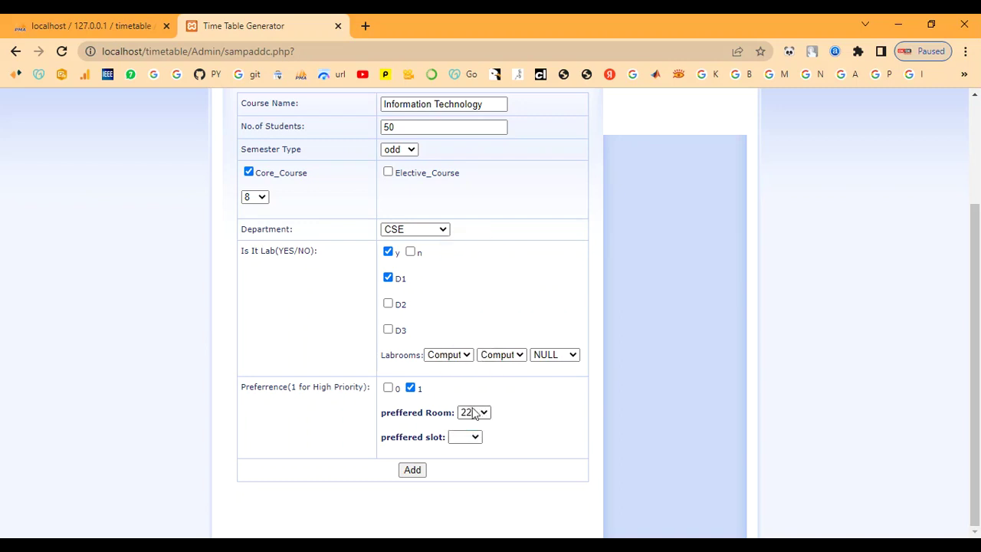
Change the course preference to 0 and add the Information Technology course
click(474, 412)
click(388, 388)
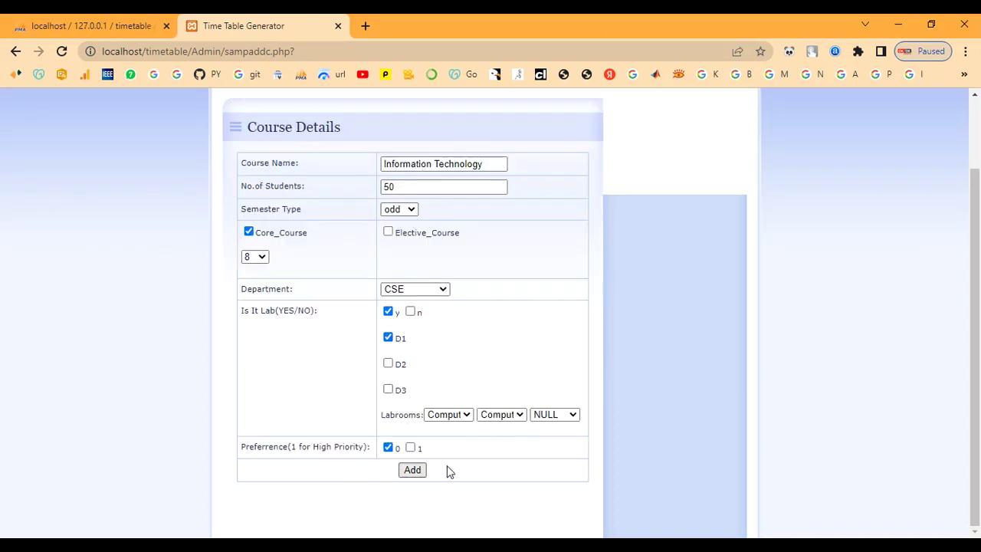
click(414, 469)
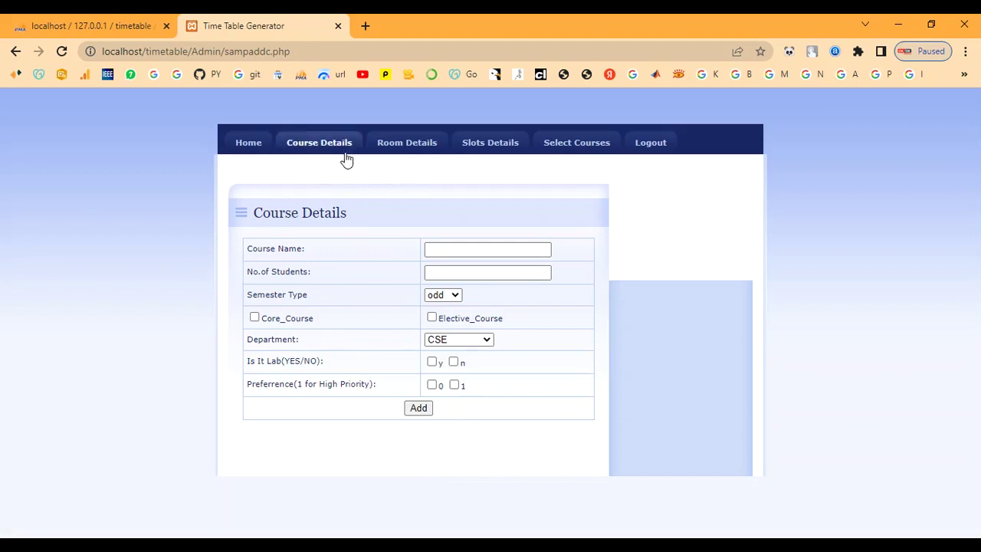
Look through the class room list with its room names and capacities
click(318, 149)
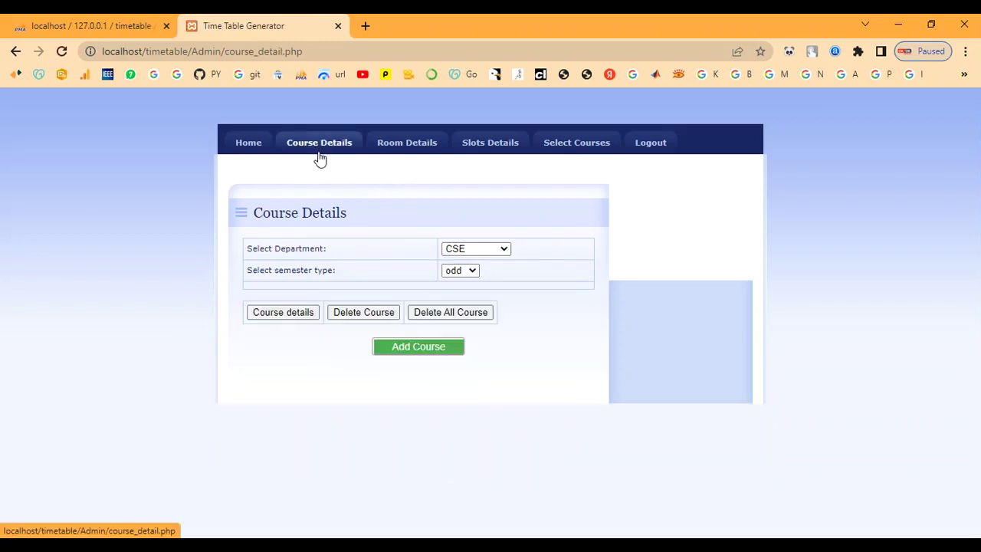
click(404, 149)
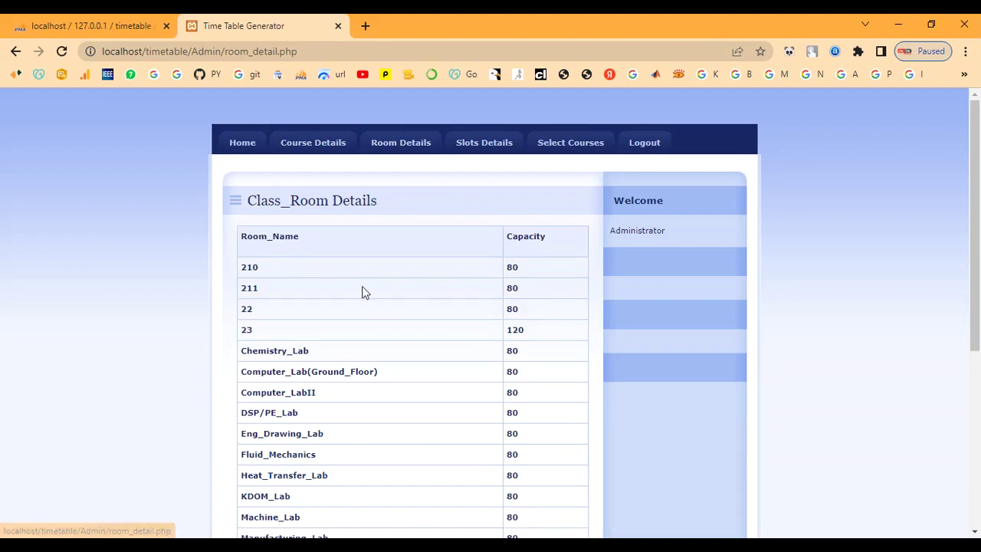
scroll(360, 293, down, 4)
scroll(409, 293, up, 5)
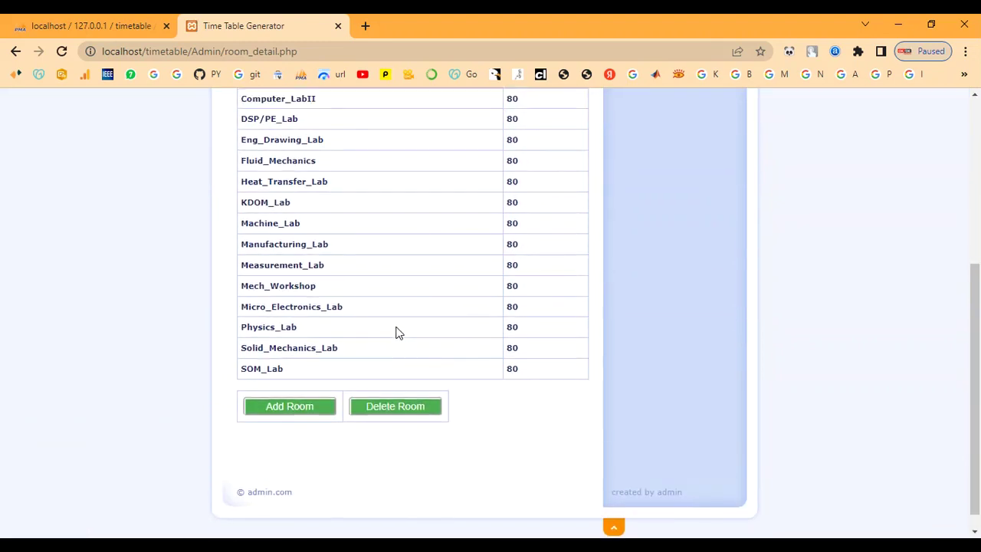
Display the course details for the CSE department's odd semester and check the list for the Information Technology entries
click(315, 147)
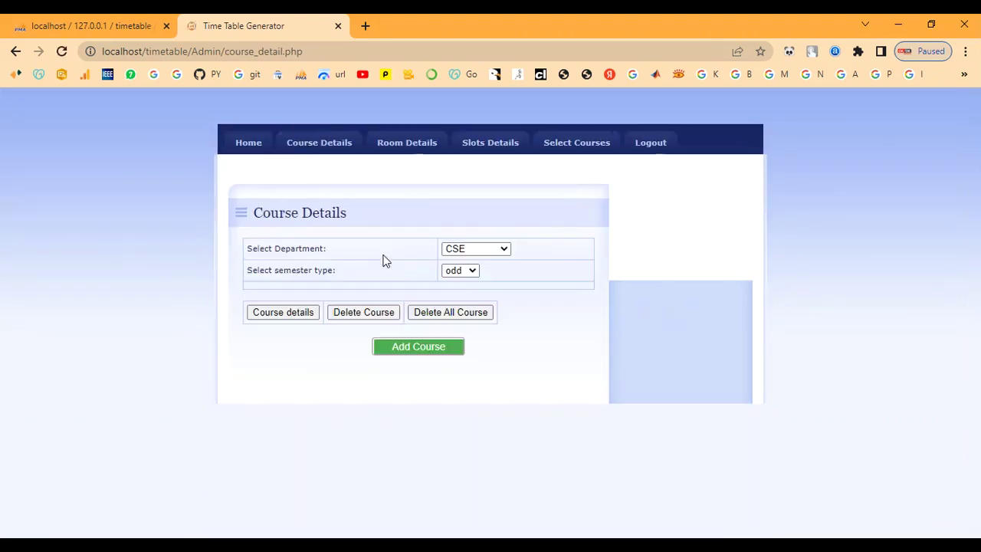
click(473, 251)
click(470, 261)
click(468, 269)
click(465, 283)
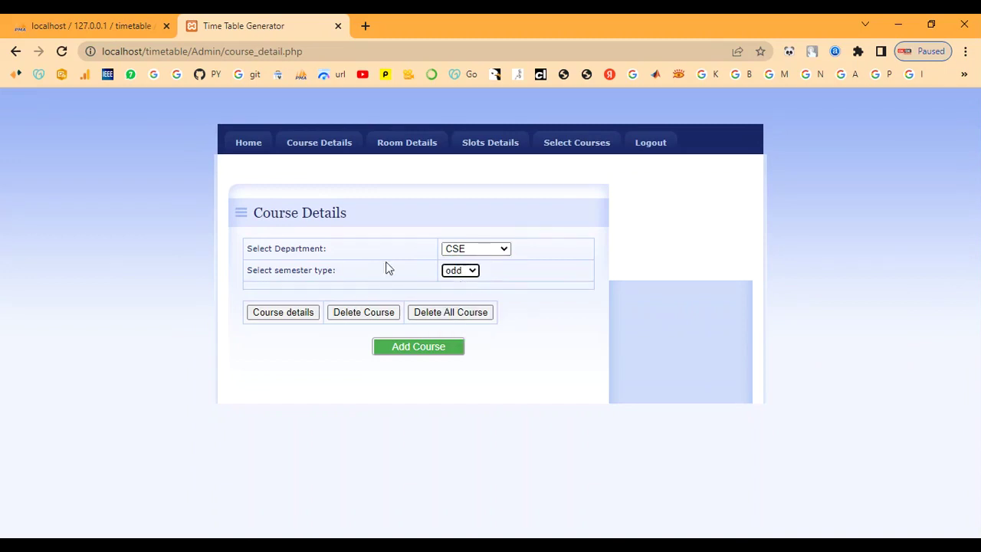
click(296, 315)
scroll(342, 298, down, 2)
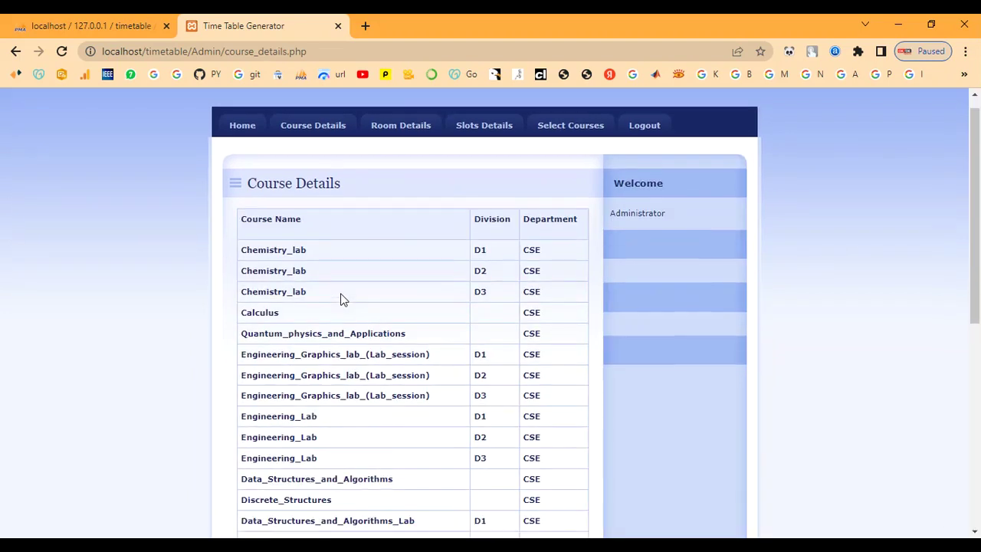
scroll(342, 291, up, 2)
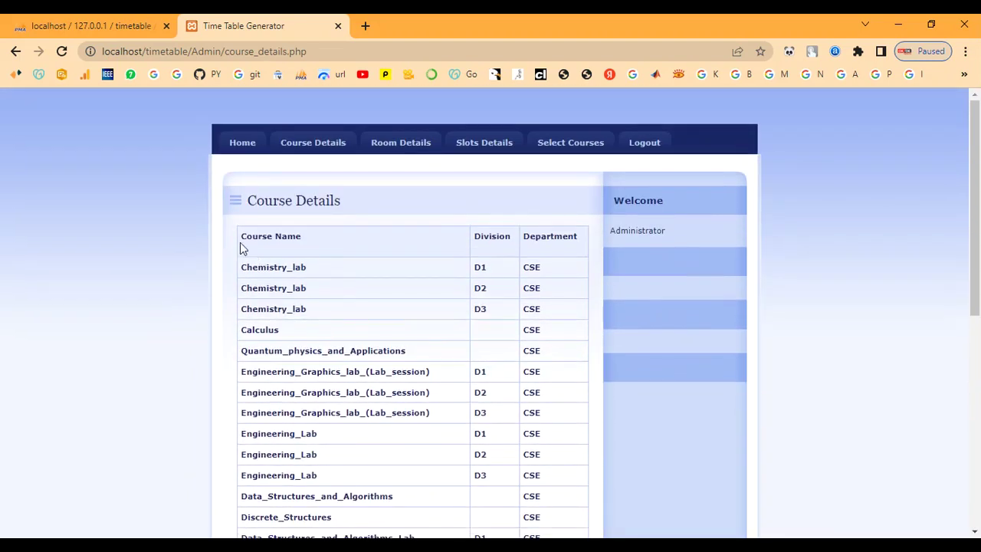
scroll(494, 296, down, 2)
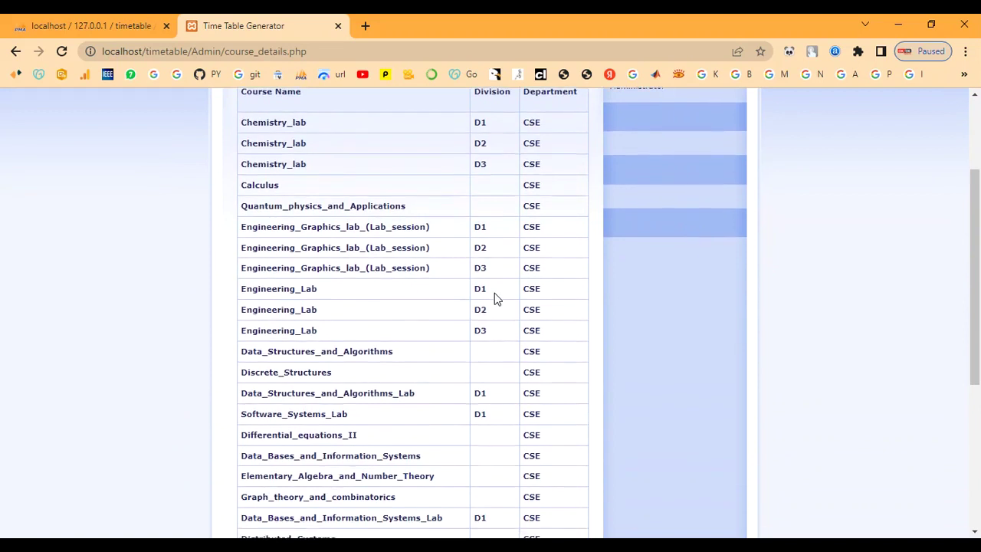
scroll(495, 295, down, 4)
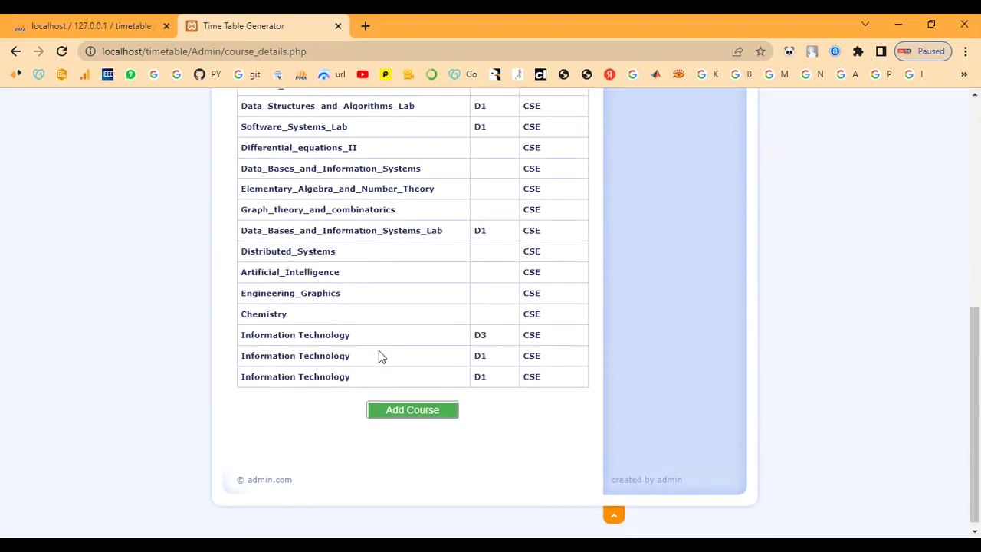
scroll(460, 394, up, 3)
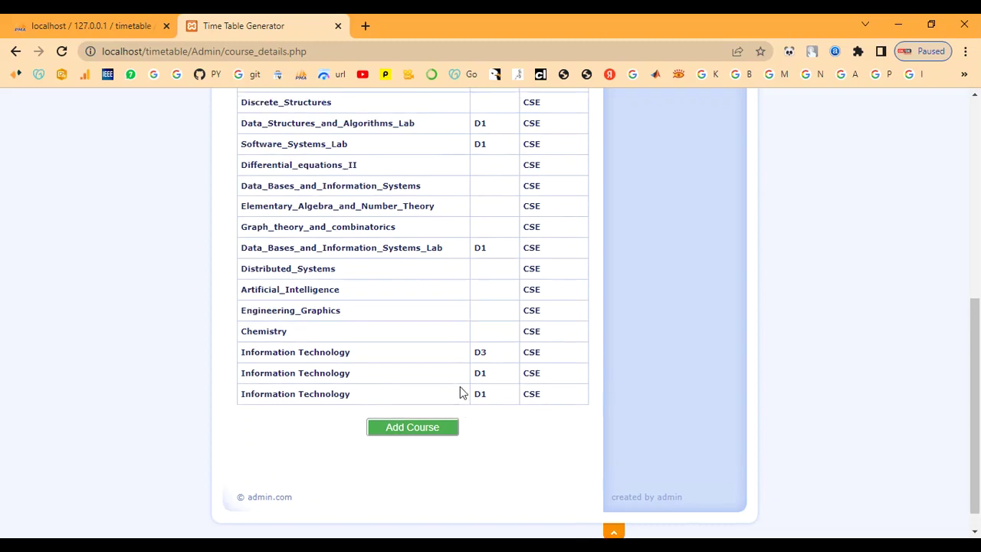
scroll(463, 384, up, 3)
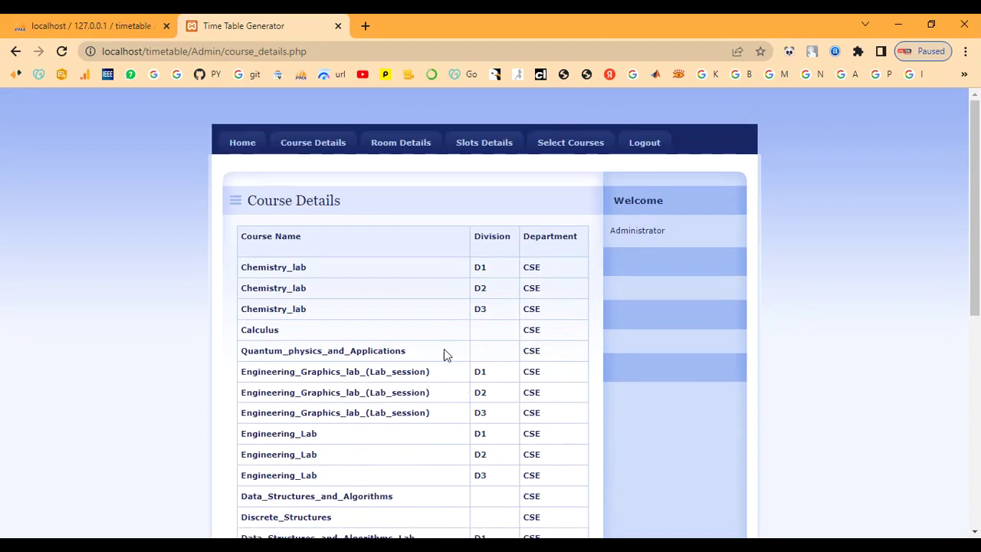
Return to the class room details and review the existing rooms down to the end of the list
click(312, 145)
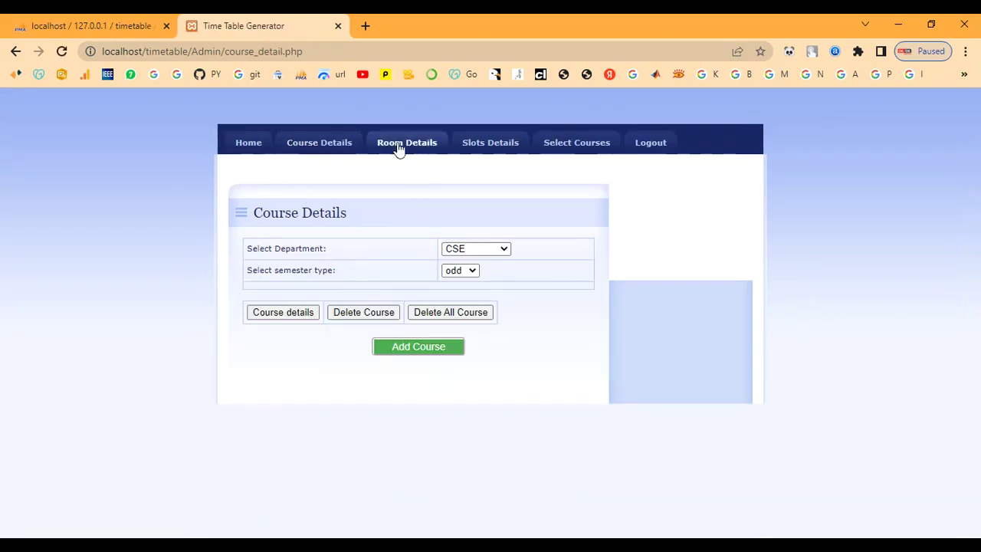
click(403, 144)
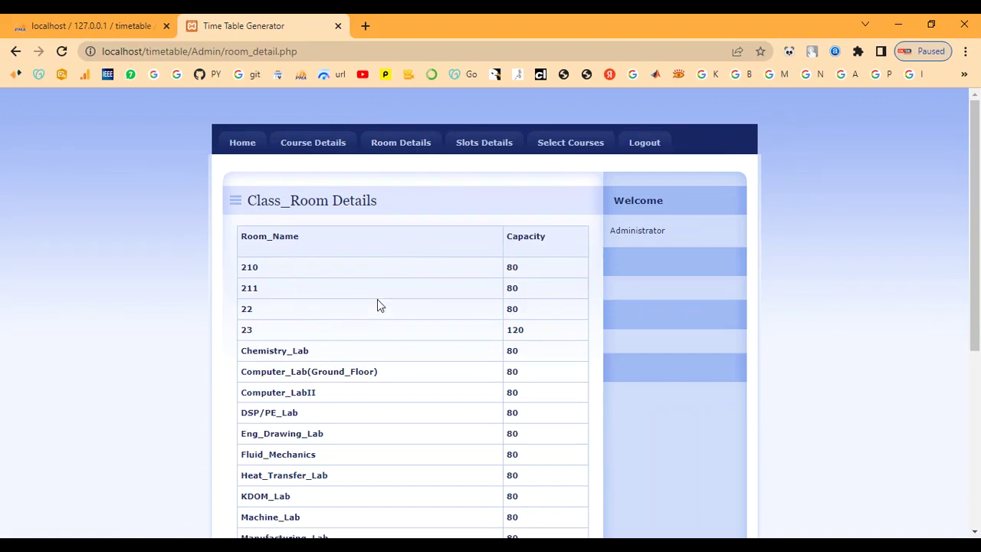
scroll(386, 322, down, 4)
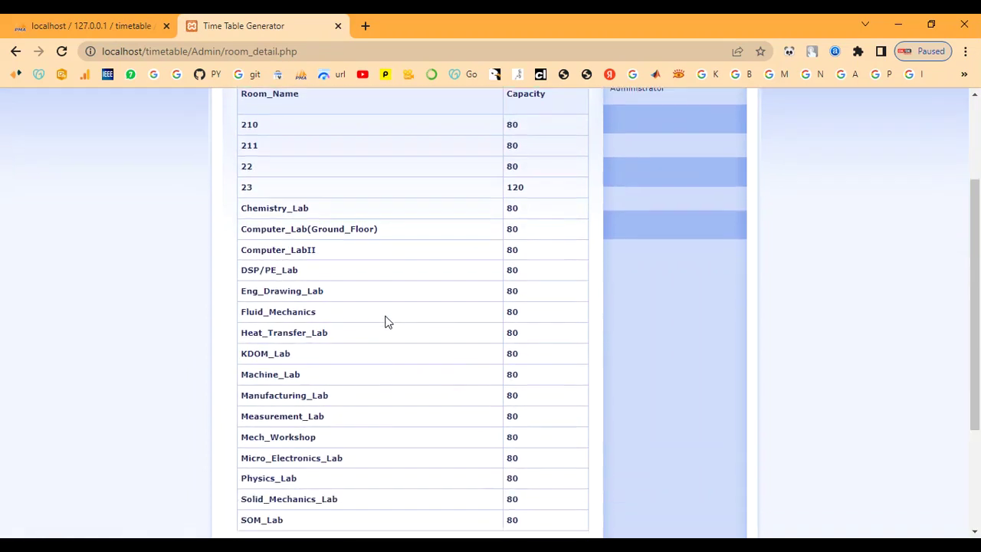
scroll(386, 317, up, 4)
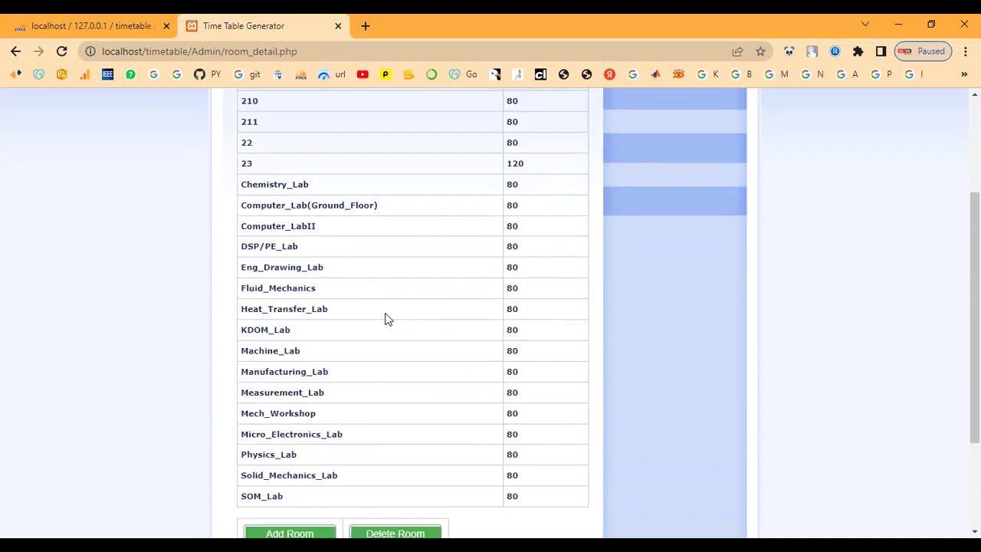
scroll(386, 317, down, 4)
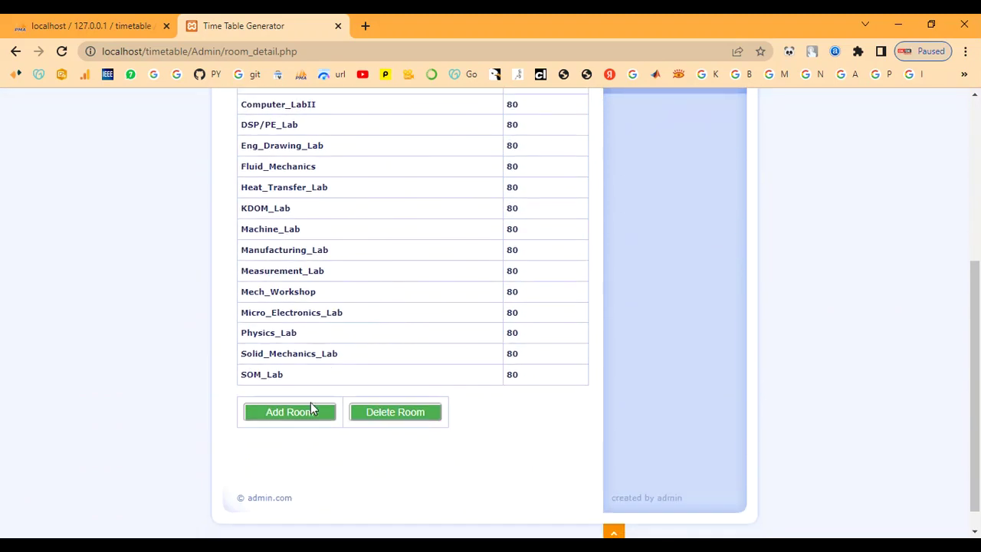
Try to add a room named IT LAB with capacity 60 and check the room list for it
click(297, 415)
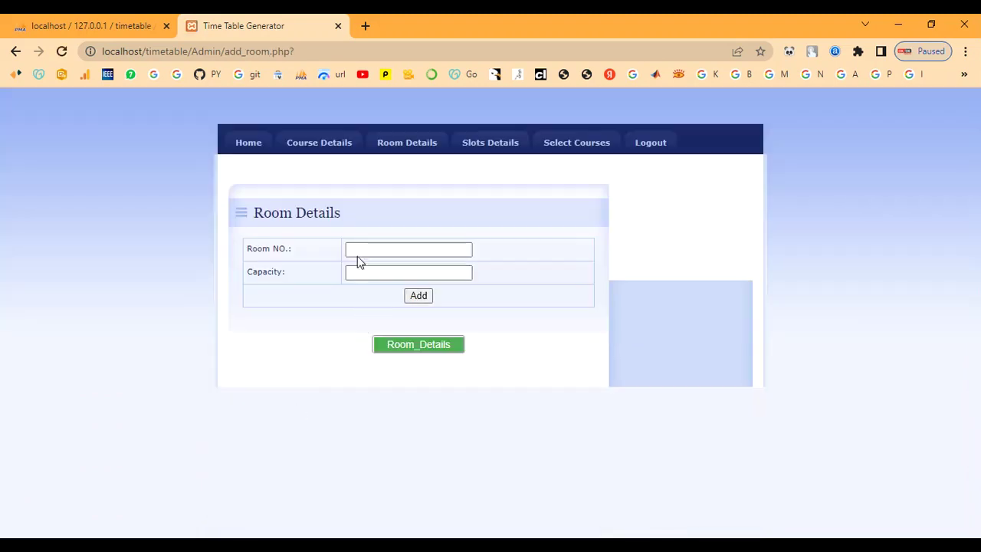
click(360, 250)
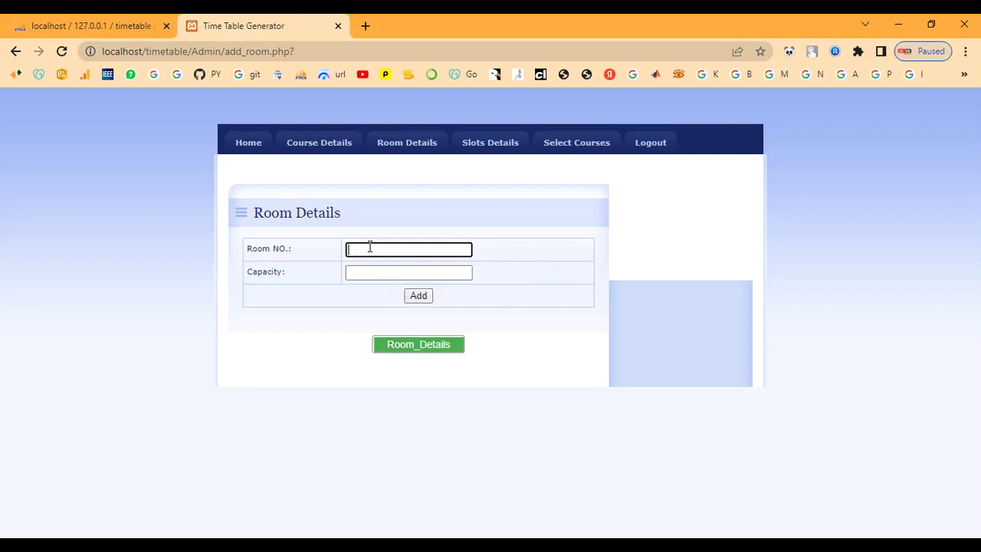
text(I)
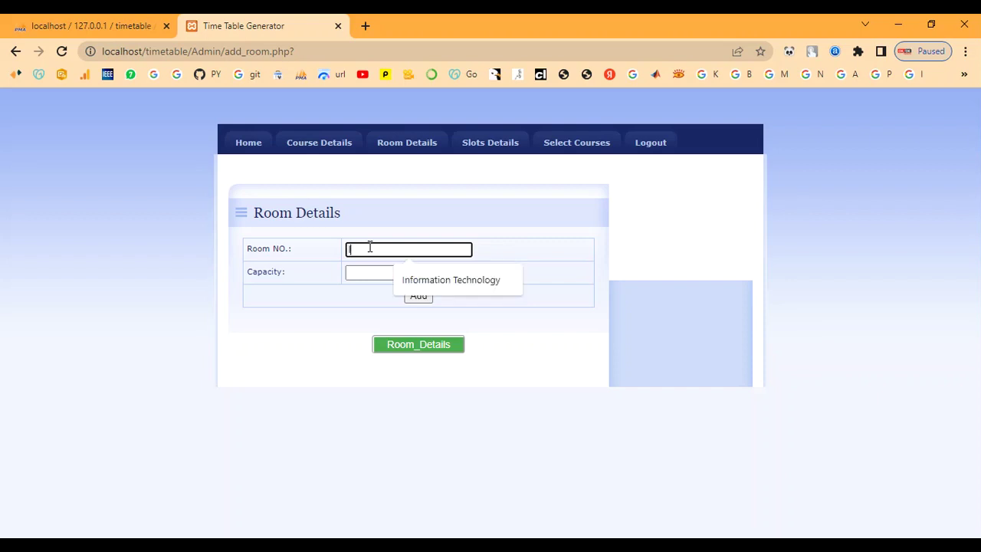
text(T)
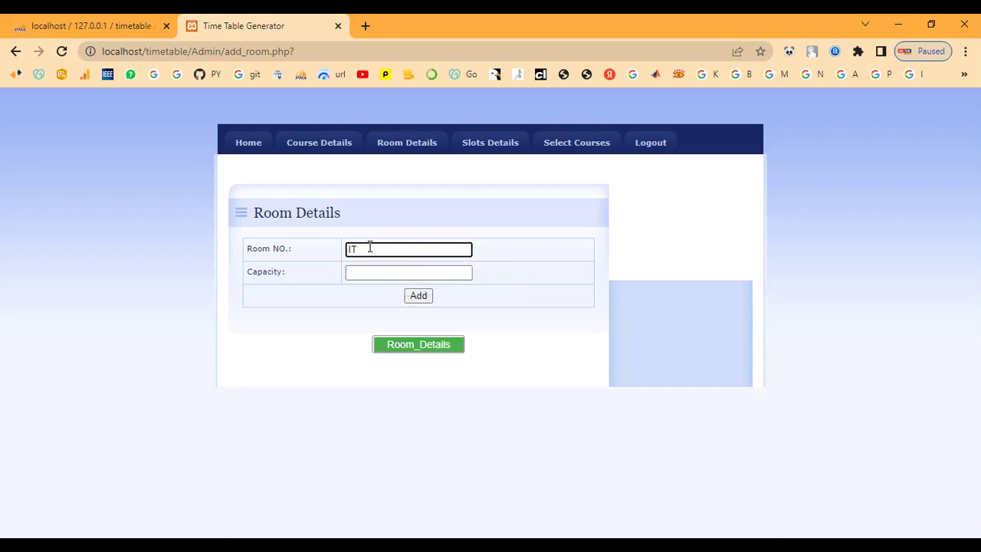
text( LAB)
click(355, 269)
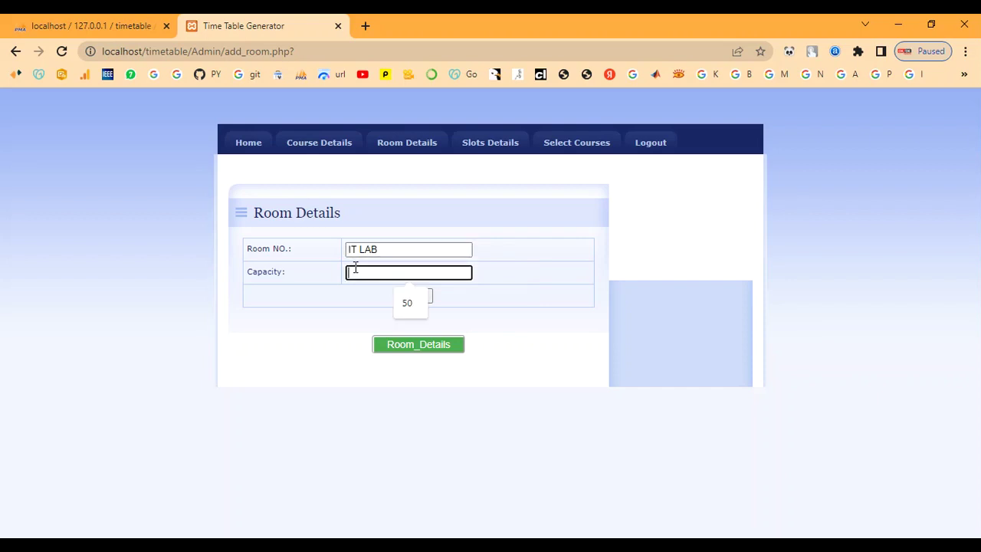
text(60)
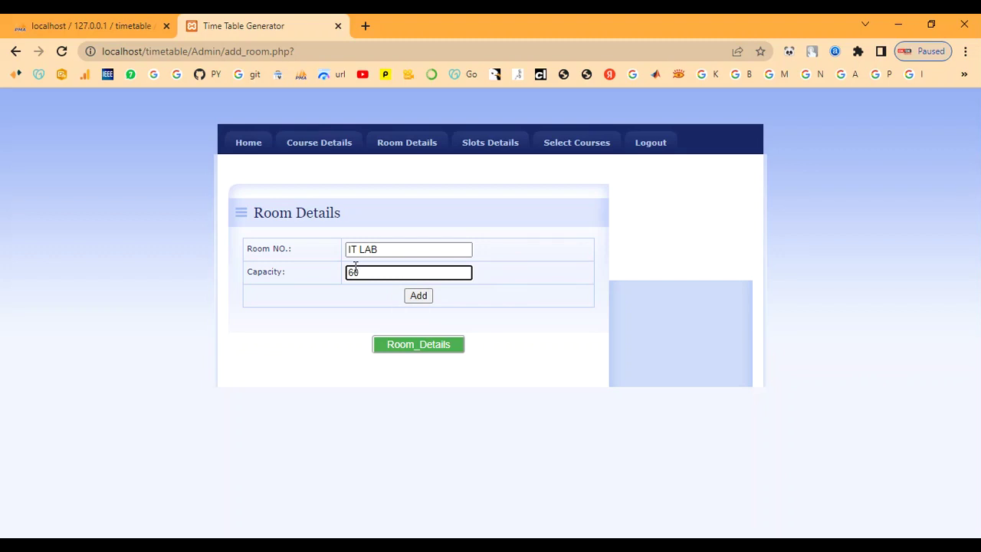
click(414, 347)
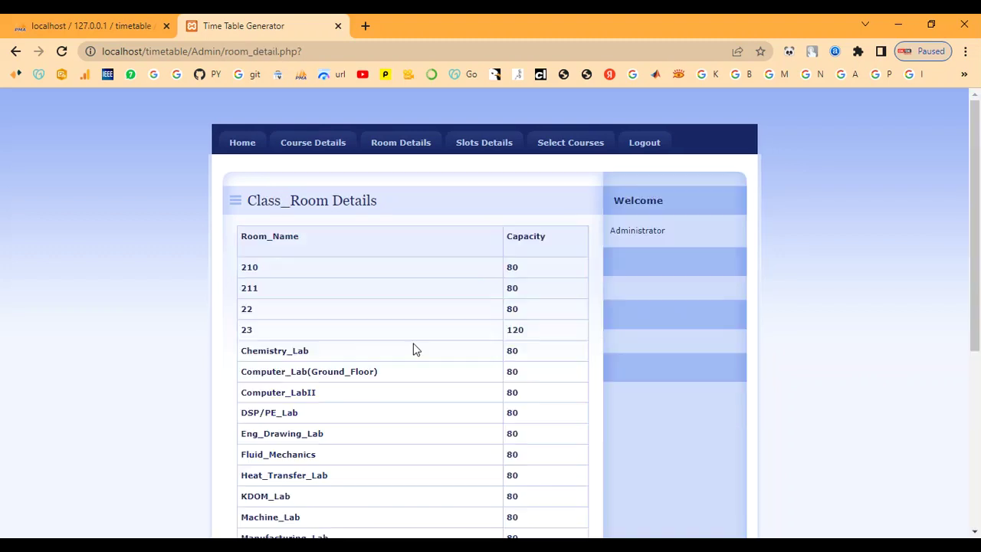
scroll(332, 287, down, 1)
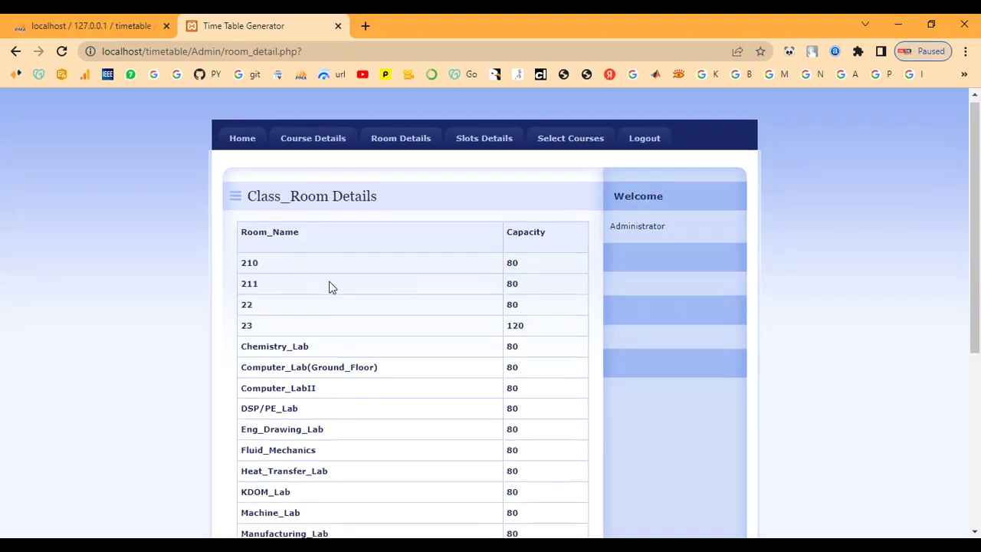
scroll(331, 286, down, 4)
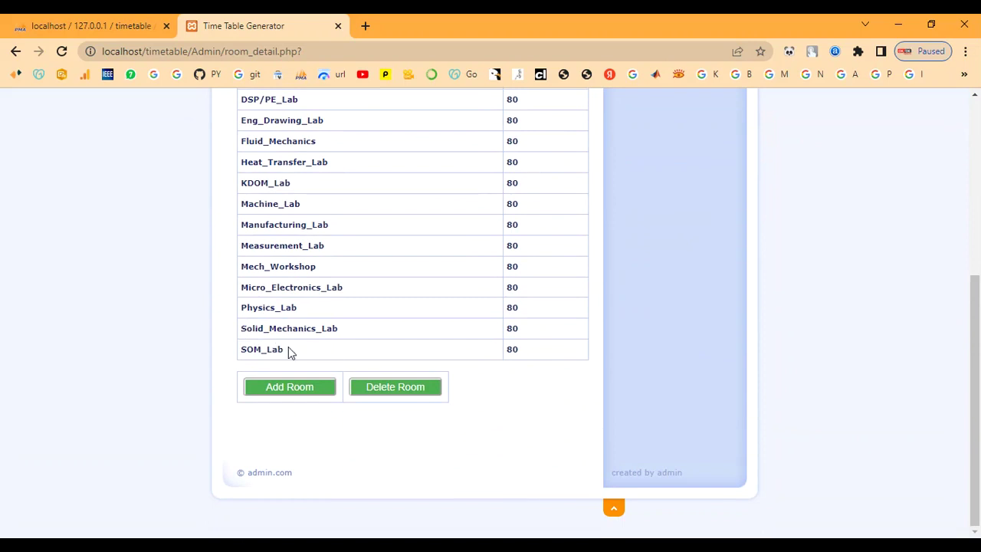
Add a new room named IT LABS with a capacity of 60
click(282, 389)
click(362, 251)
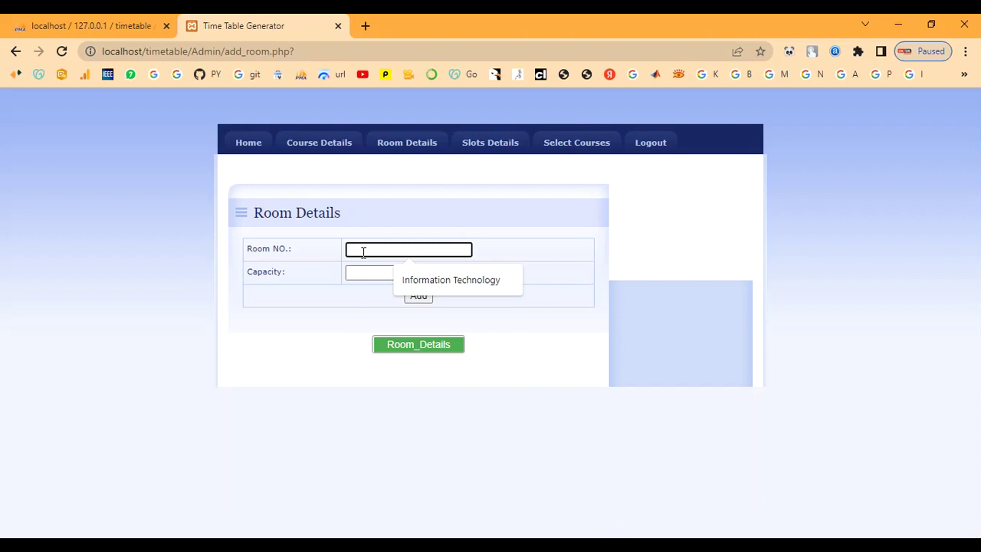
text(IT)
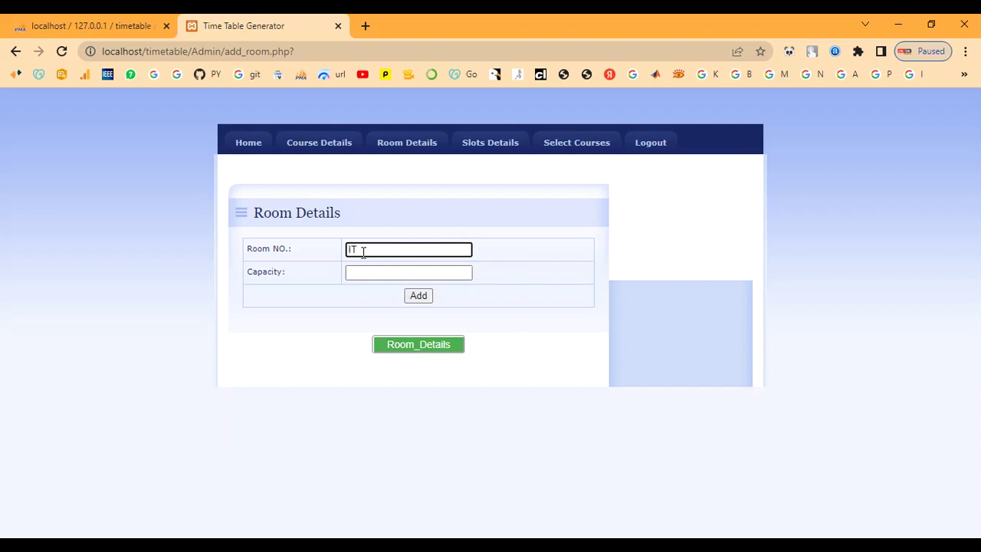
text( LABS)
key(Tab)
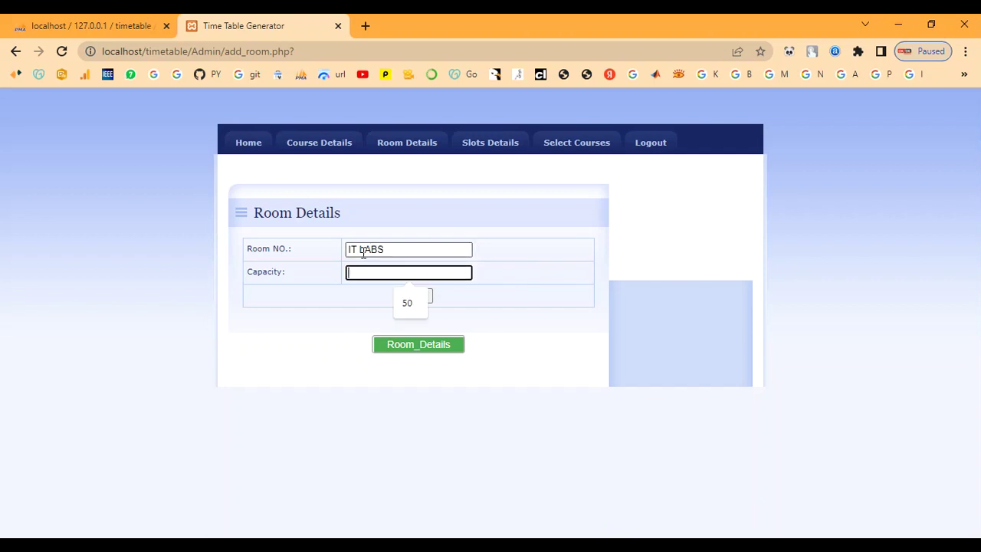
text(60)
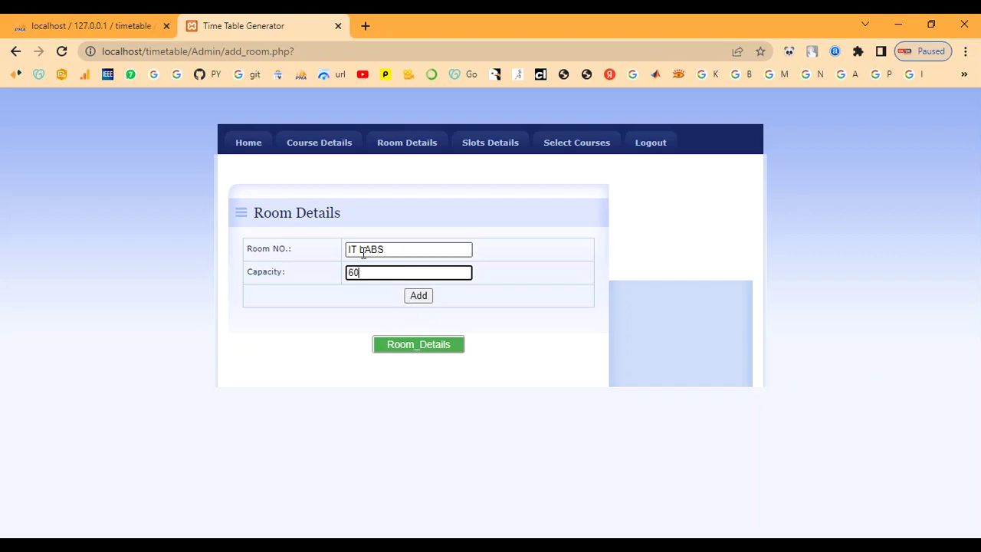
click(413, 298)
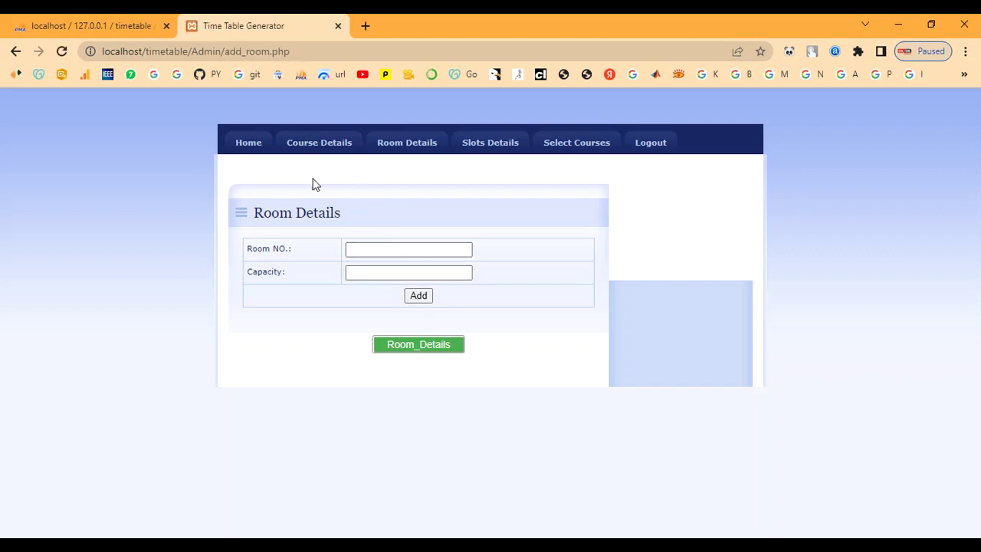
Examine the class room list for the IT LABS entry and its capacity
click(428, 352)
scroll(307, 328, down, 2)
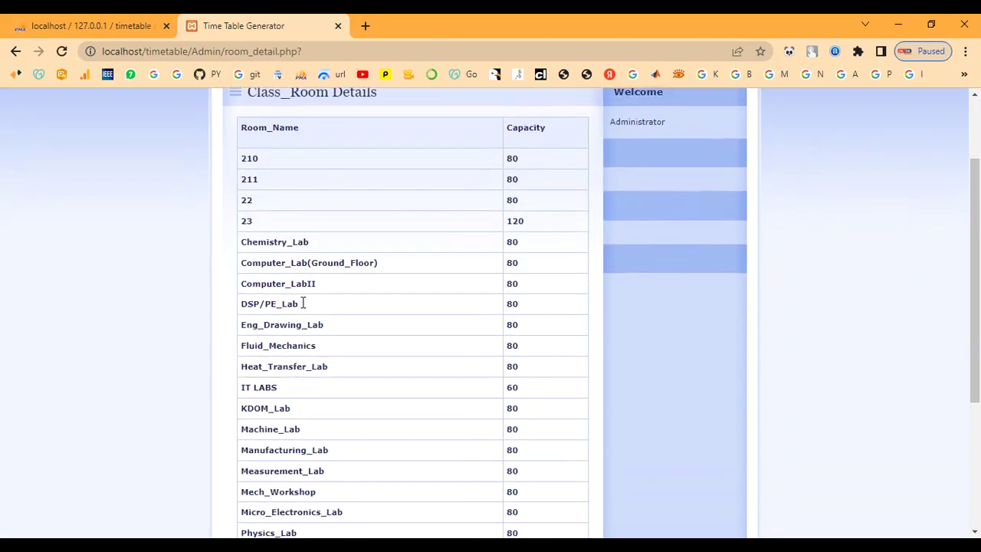
scroll(303, 307, down, 1)
drag(241, 281, 280, 282)
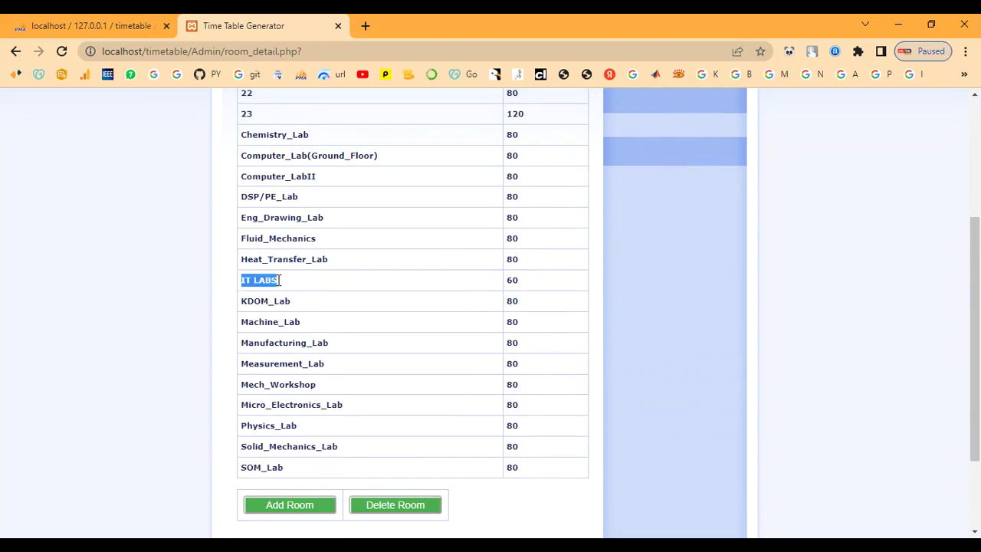
click(510, 281)
double_click(510, 281)
scroll(508, 290, down, 1)
scroll(506, 290, up, 4)
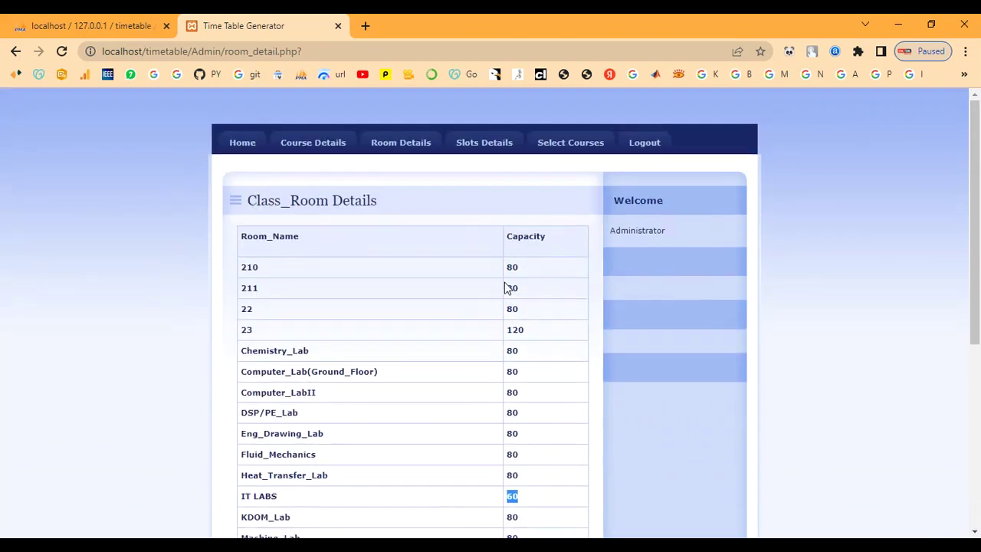
Open the slot details and review the existing slots with their days and times
click(475, 149)
scroll(448, 220, down, 2)
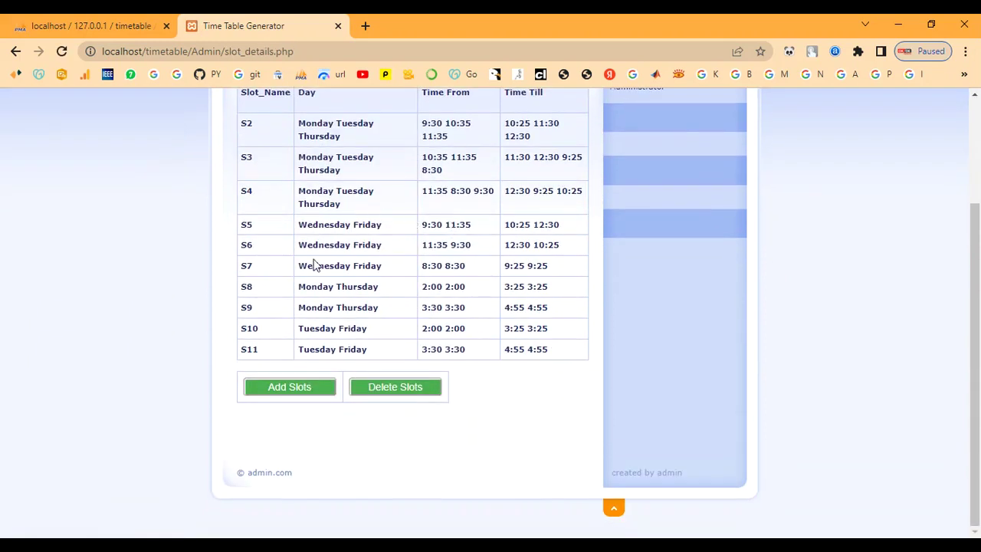
scroll(471, 217, up, 1)
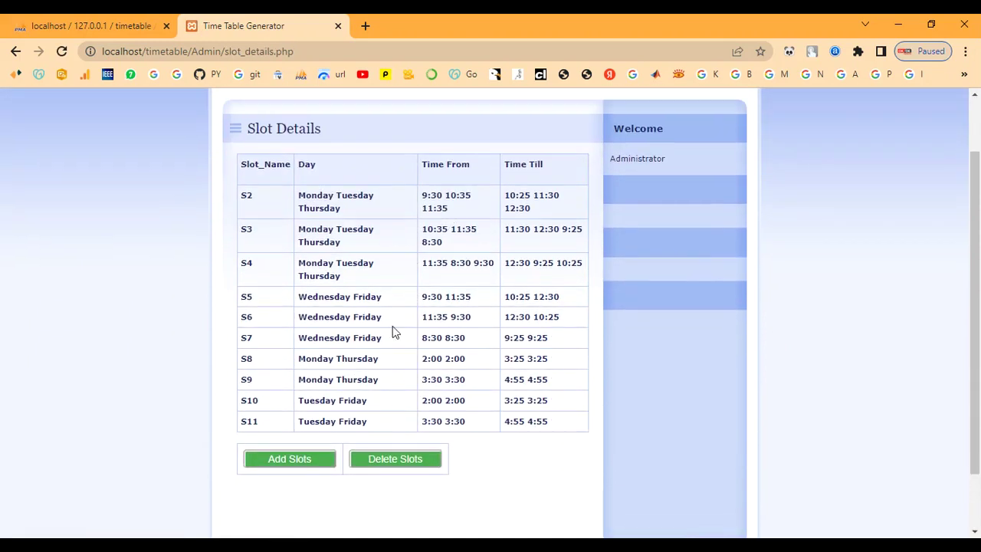
Start a new slot entry for S13 with the days Monday, Wednesday and Friday
click(302, 464)
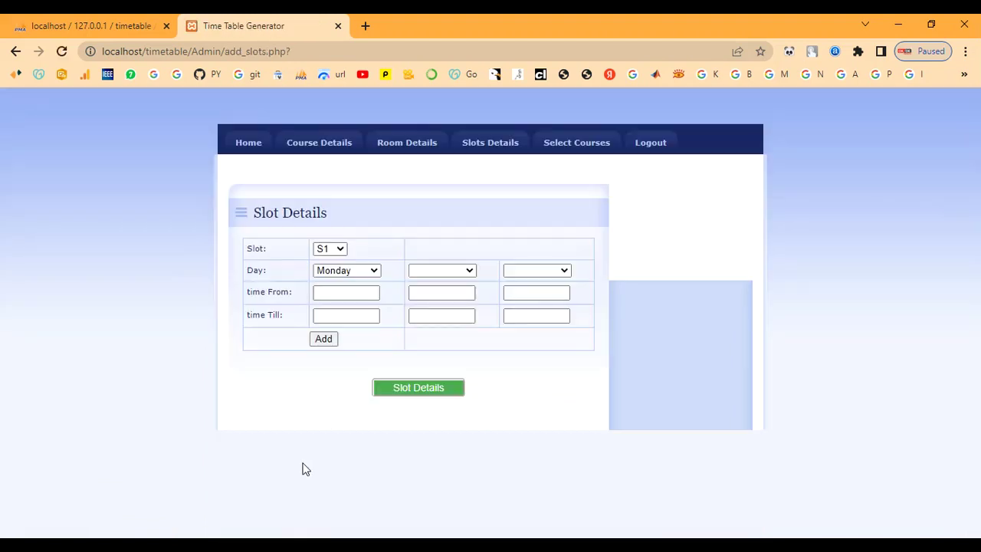
click(329, 250)
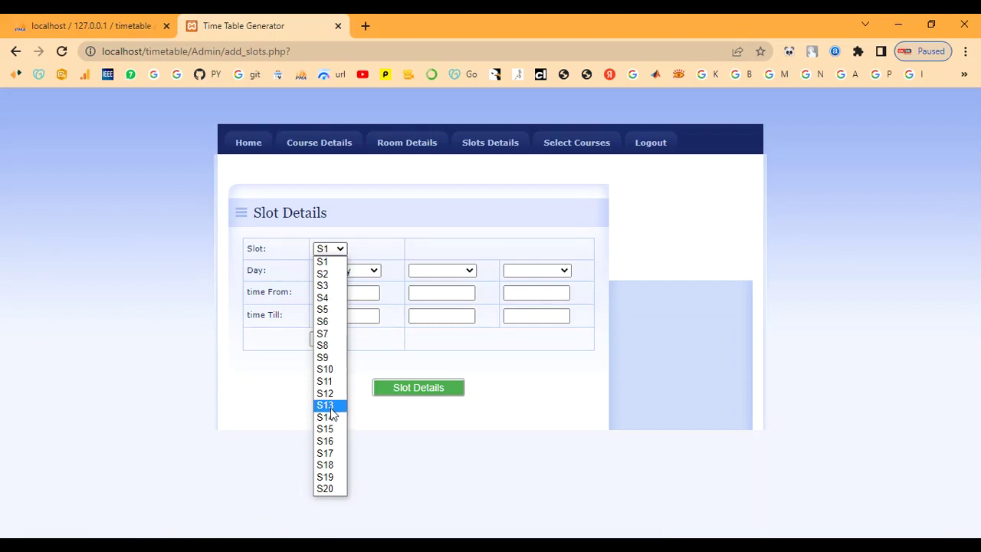
click(330, 406)
click(348, 272)
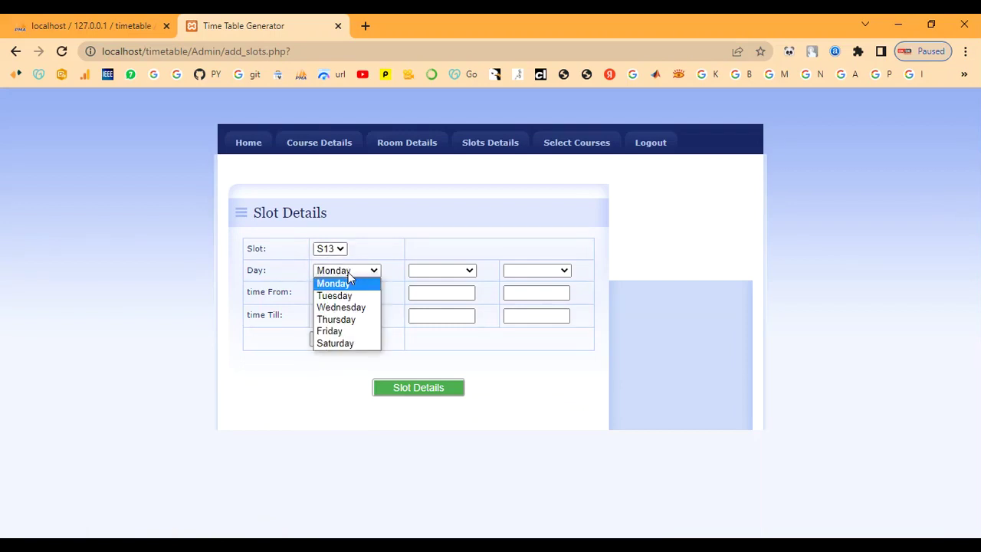
click(345, 283)
click(434, 272)
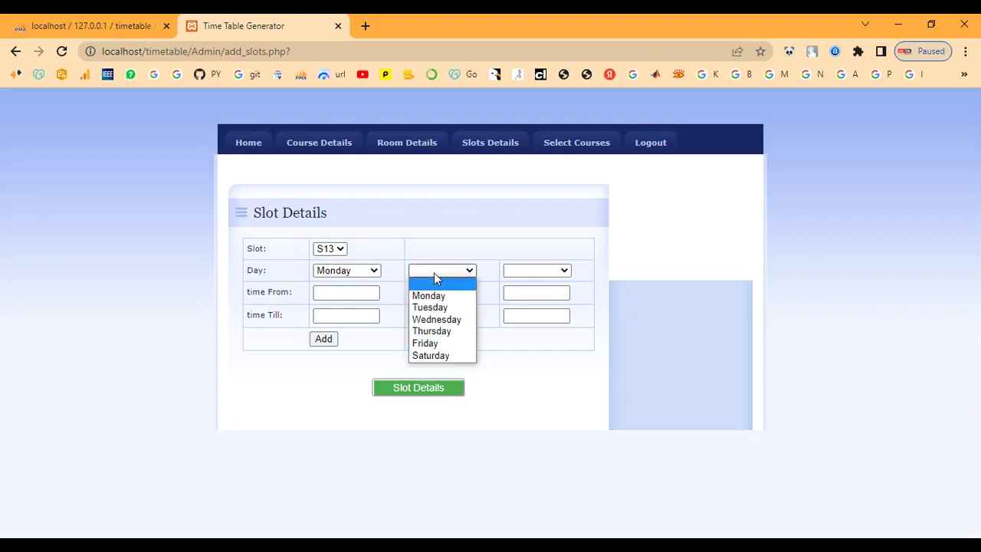
click(436, 318)
click(509, 272)
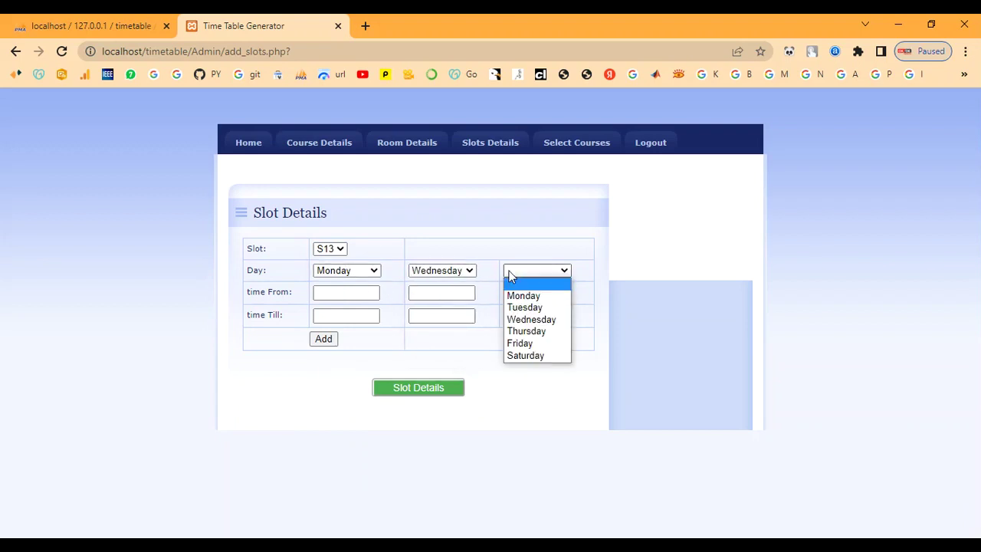
click(520, 343)
Set the Monday start time to 10.00 and the end times of all three days to 2.00
click(353, 296)
text(10.00)
click(331, 316)
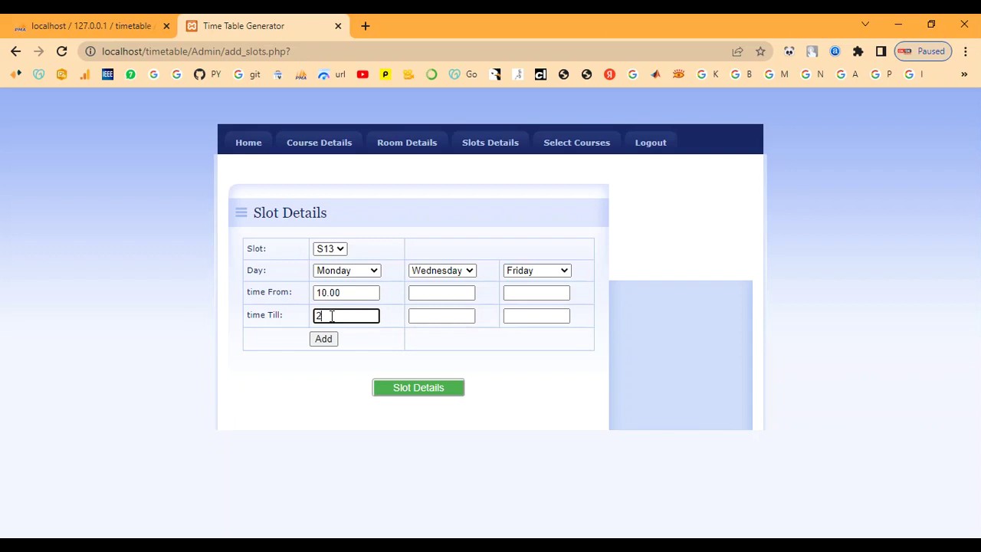
text(2.00)
key(Tab)
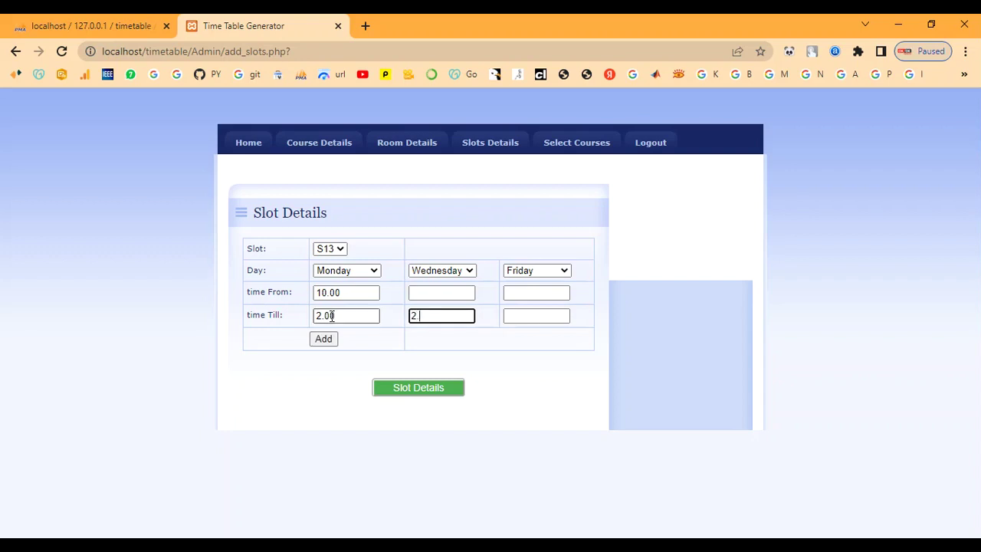
text(2.00)
key(Tab)
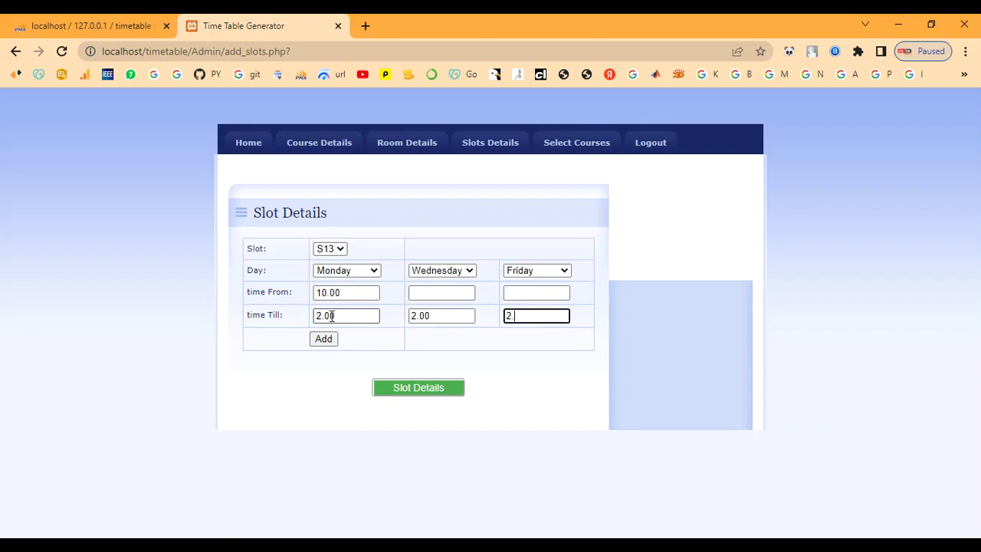
text(2.00)
Set the Wednesday and Friday start times to 10.00 and add the slot
click(413, 292)
text(10.00)
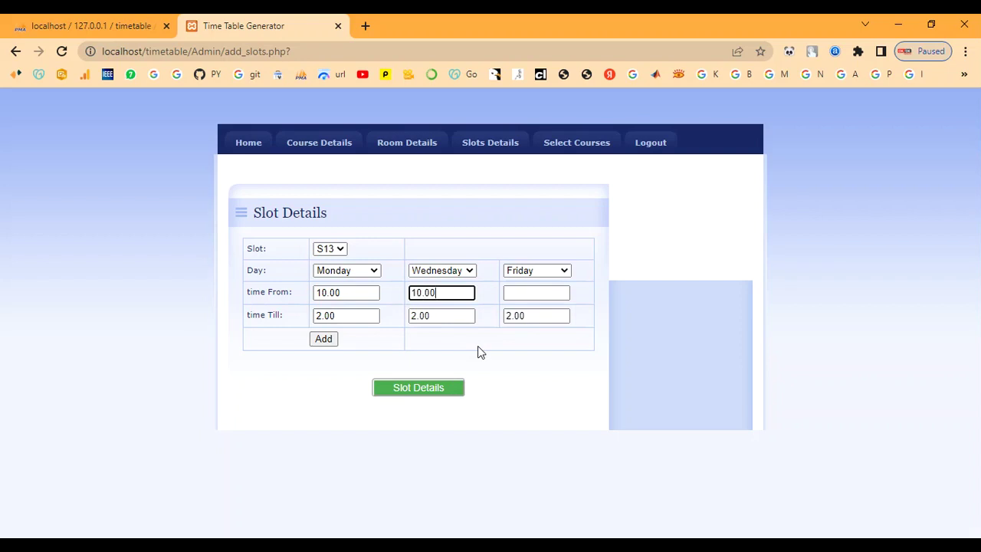
key(Tab)
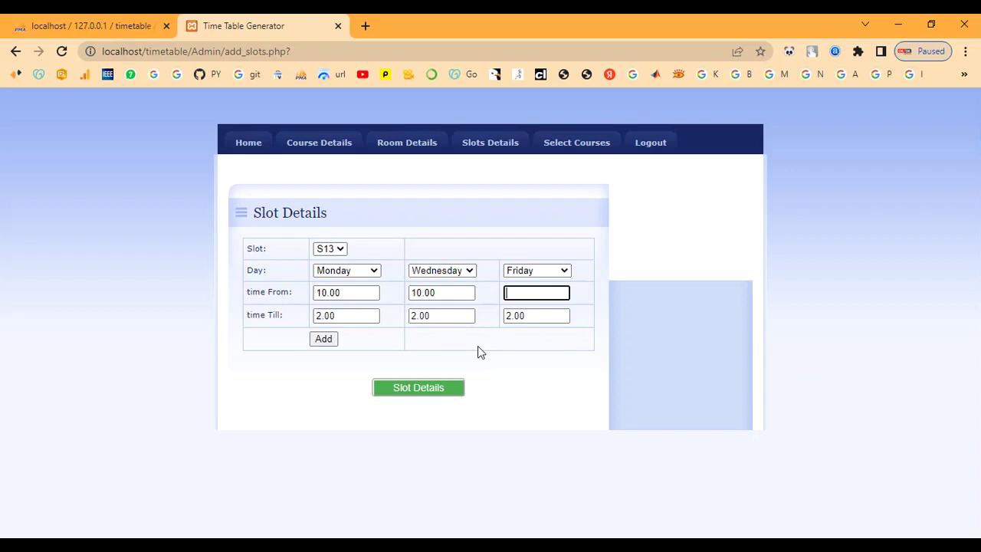
text(10.00)
click(325, 340)
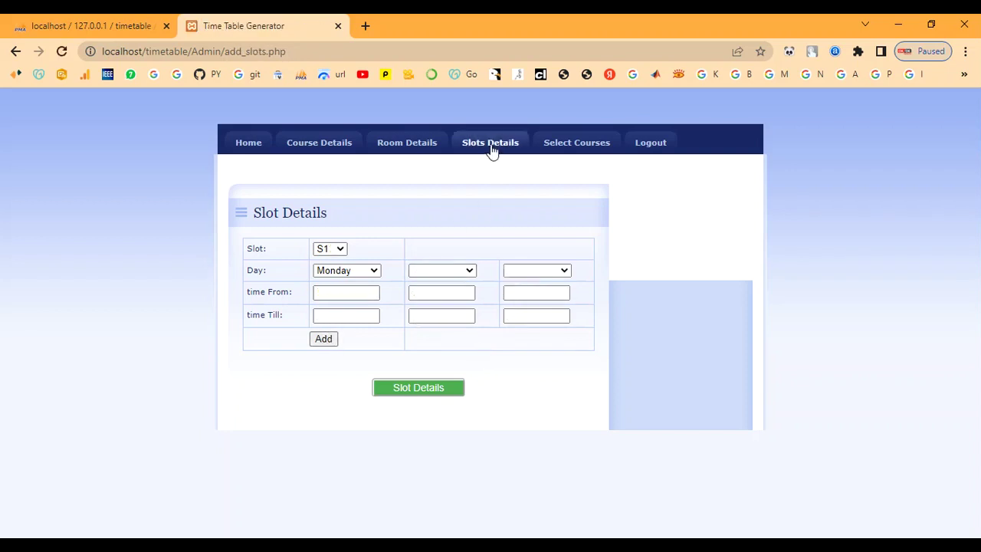
Return to the slot list and check the days and times of the S13 entry
click(434, 387)
scroll(385, 318, down, 1)
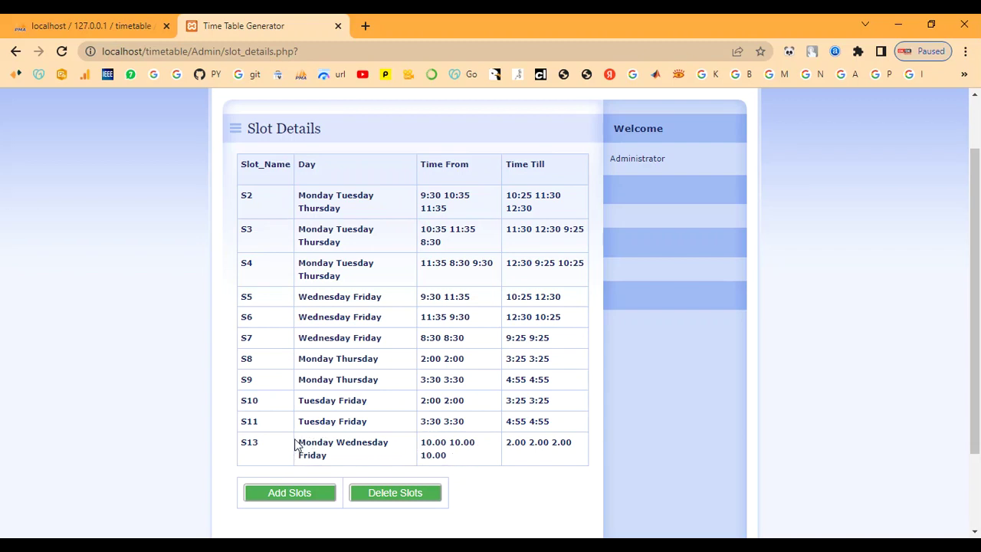
drag(300, 439, 328, 454)
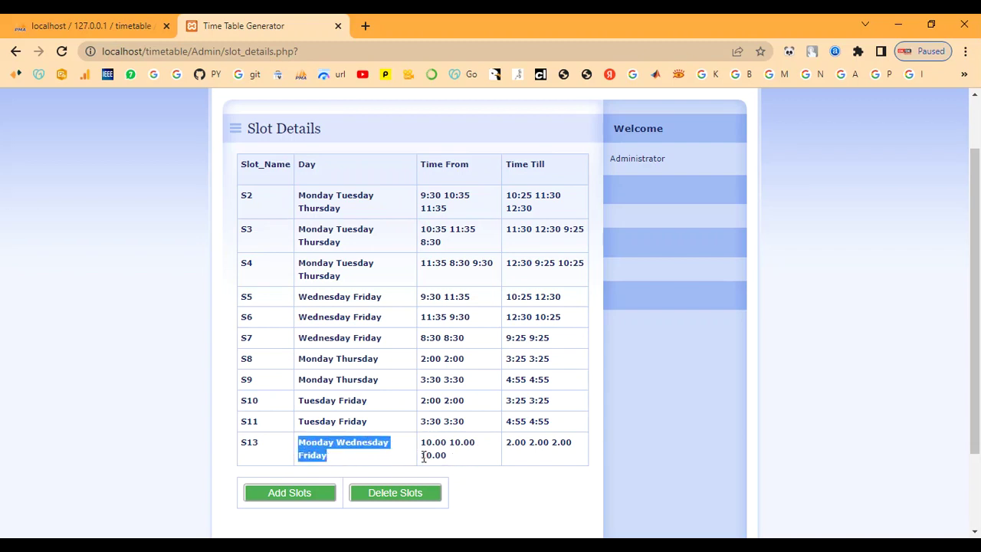
drag(422, 443, 597, 450)
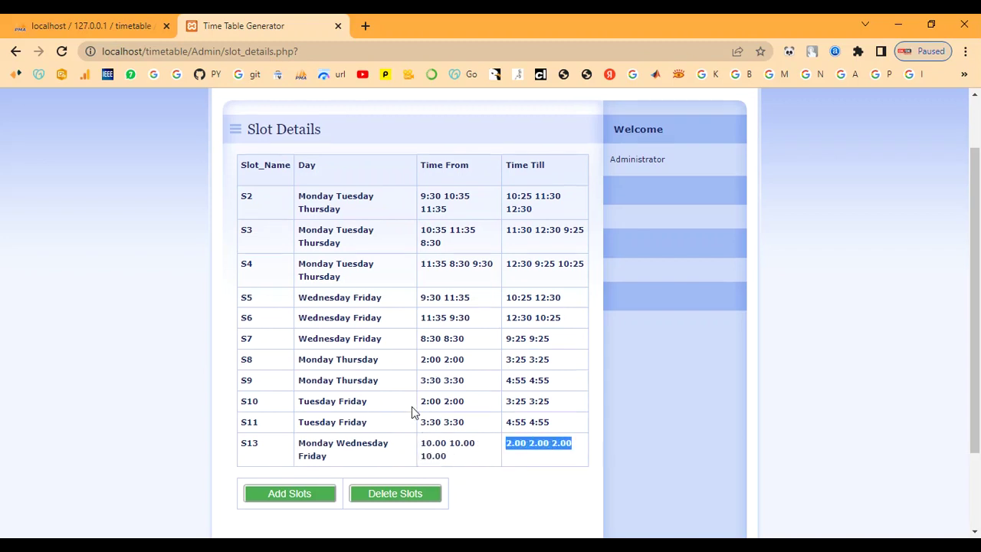
Select all odd semester courses, generate the time table and open the printable class timetables
scroll(412, 407, up, 1)
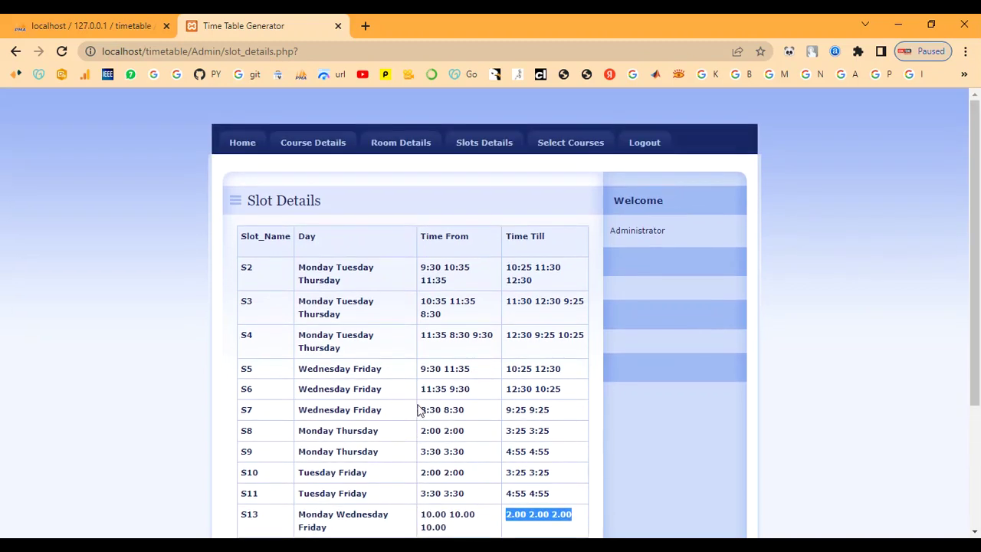
click(568, 143)
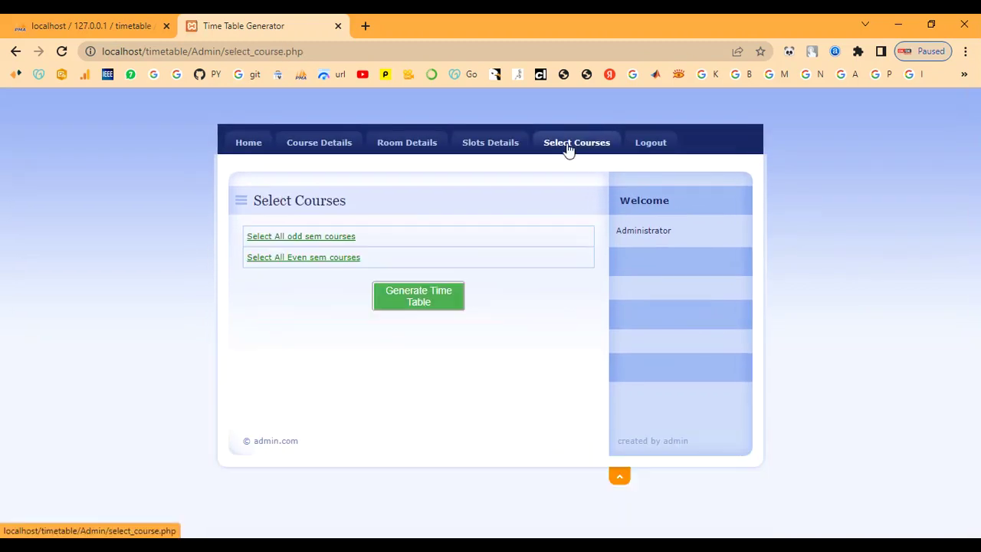
click(296, 237)
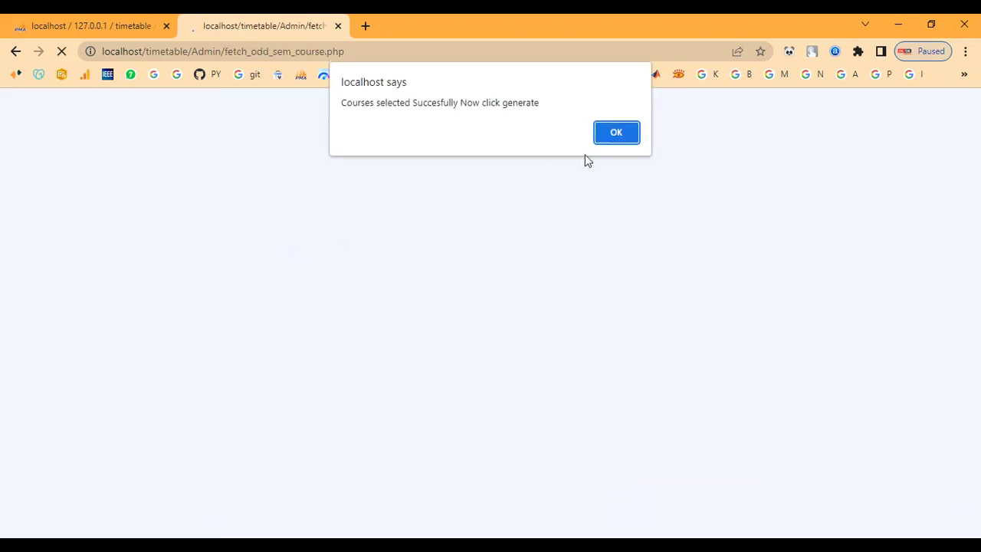
click(616, 135)
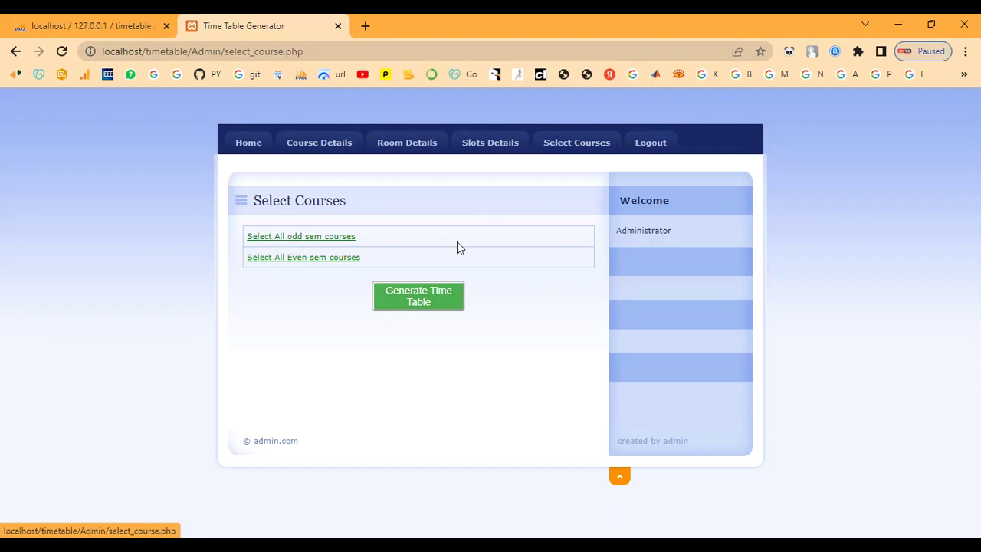
click(427, 307)
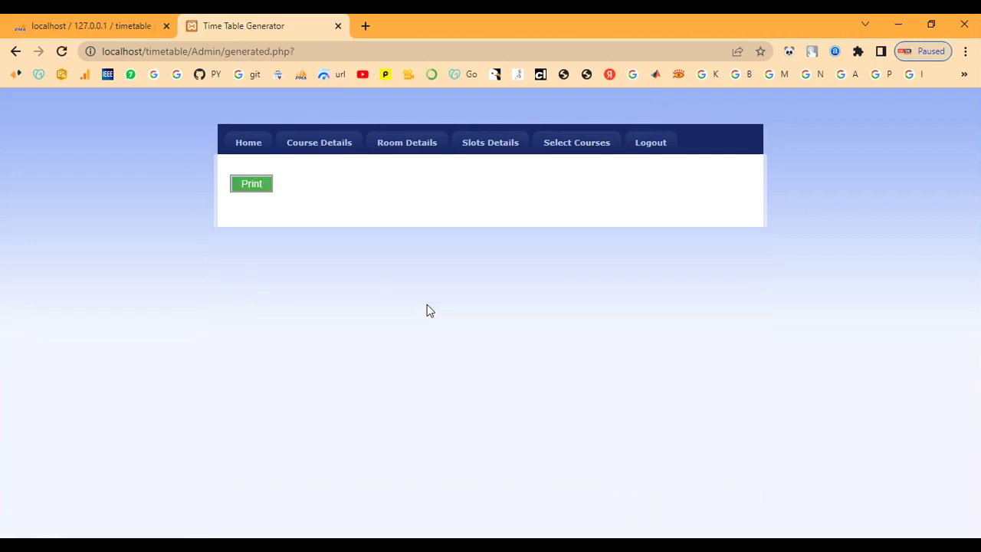
click(253, 188)
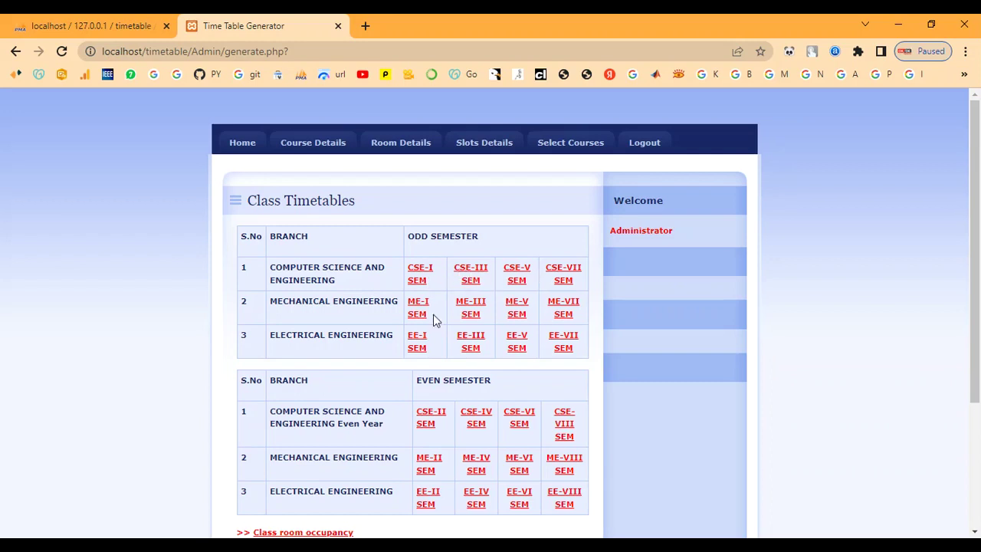
View the CSE-I semester timetable and return to the class timetables list
scroll(414, 376, down, 1)
click(418, 214)
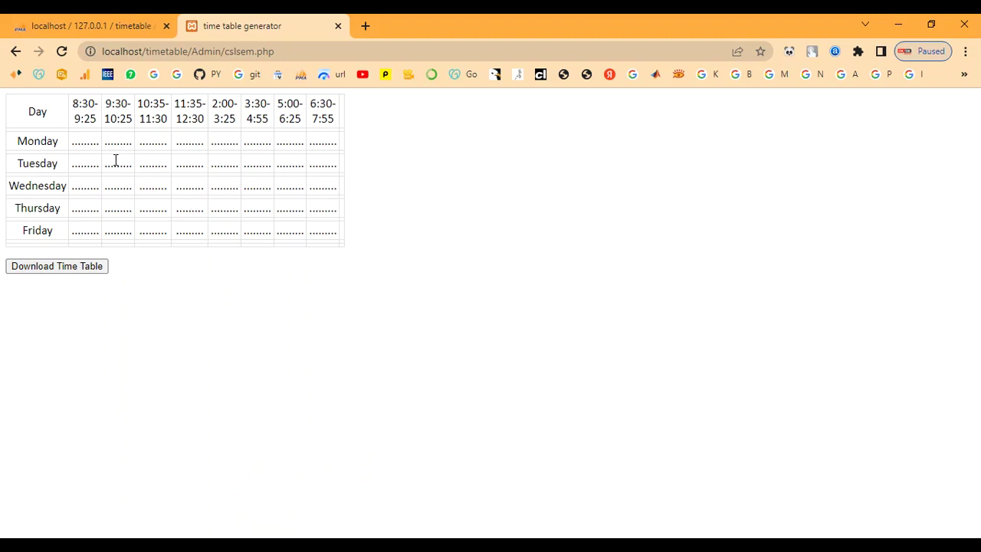
click(15, 51)
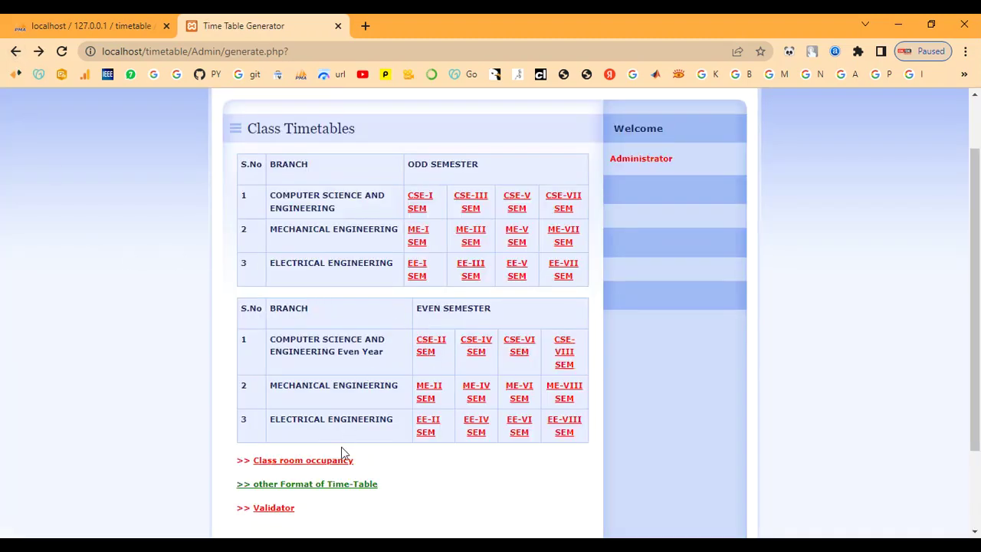
Open the CSE-II semester timetable in the other format, examine its columns, and go back to the list
click(324, 487)
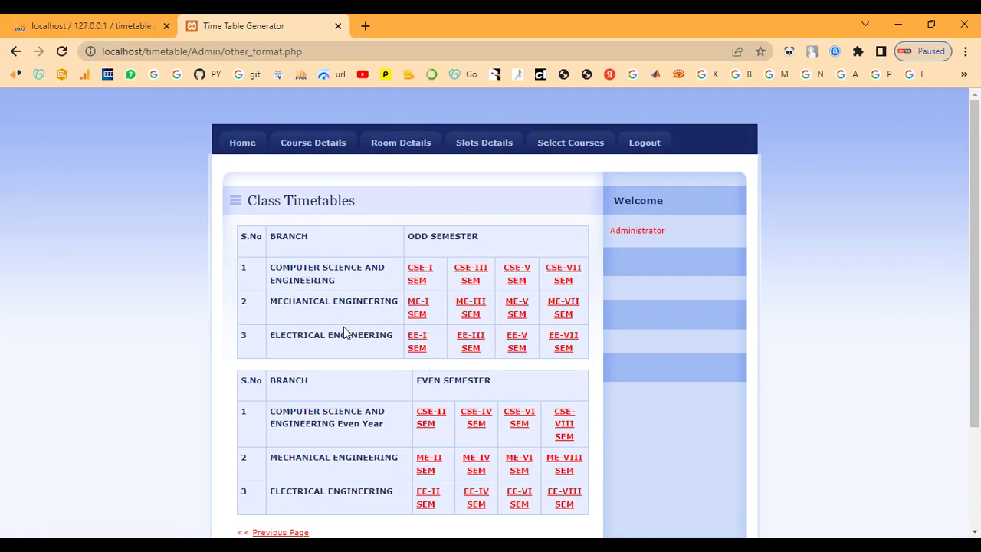
click(427, 426)
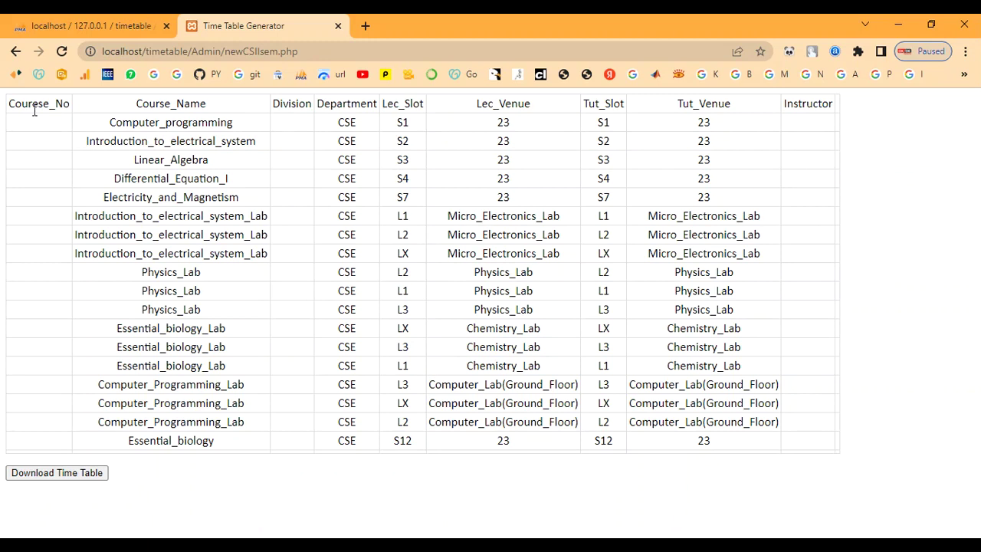
drag(12, 98, 66, 103)
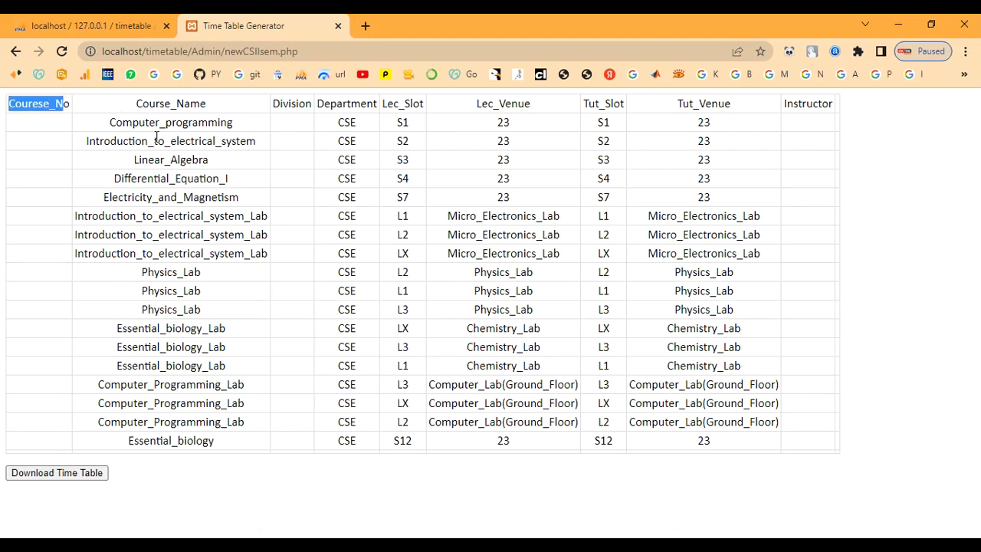
drag(136, 104, 445, 108)
click(377, 106)
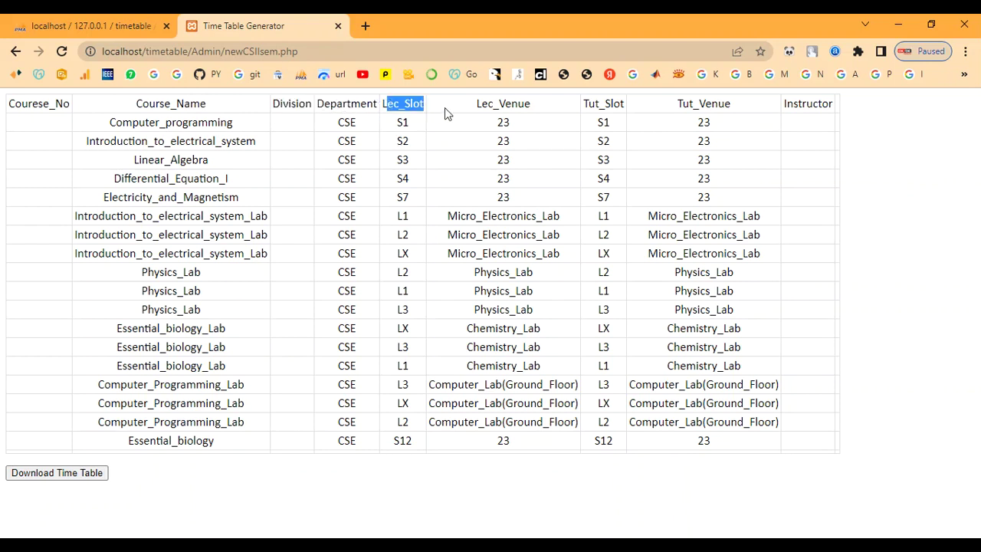
click(534, 109)
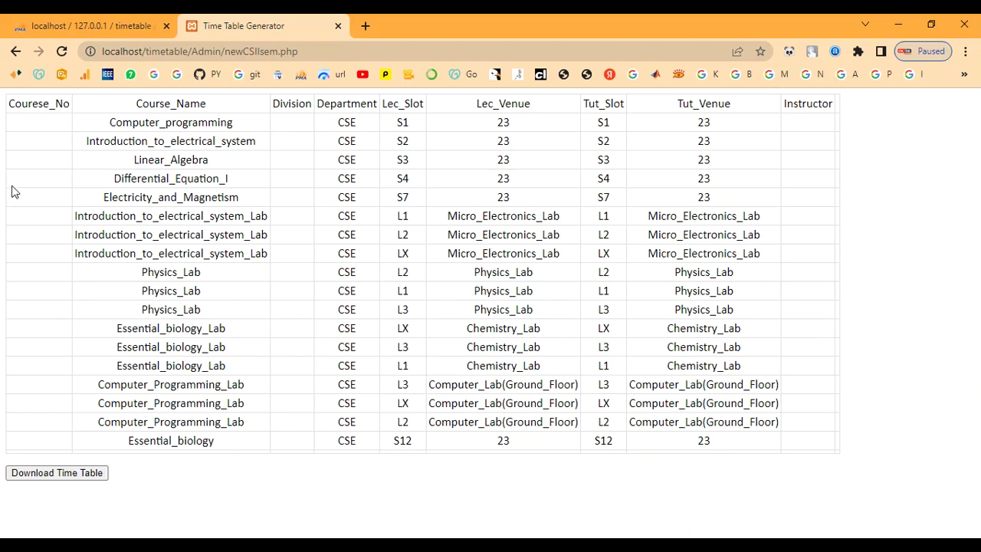
click(14, 53)
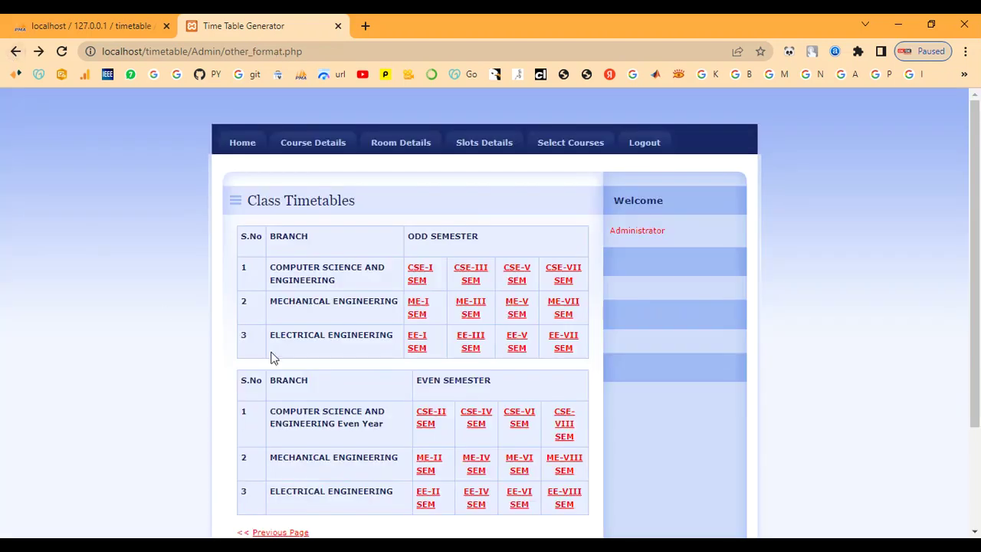
View the CSE-IV semester timetable and the CSE-VI semester timetable in the other format
scroll(464, 408, down, 1)
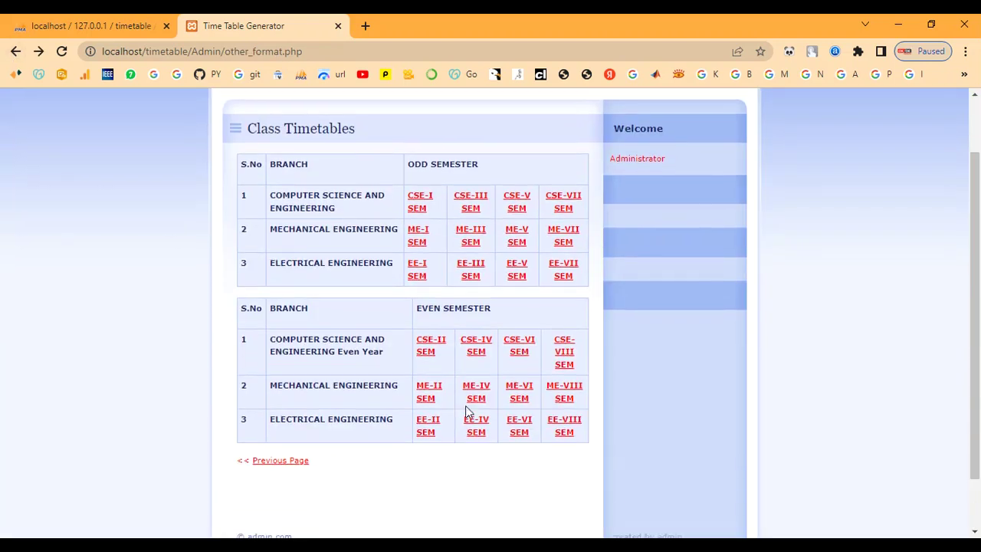
click(475, 352)
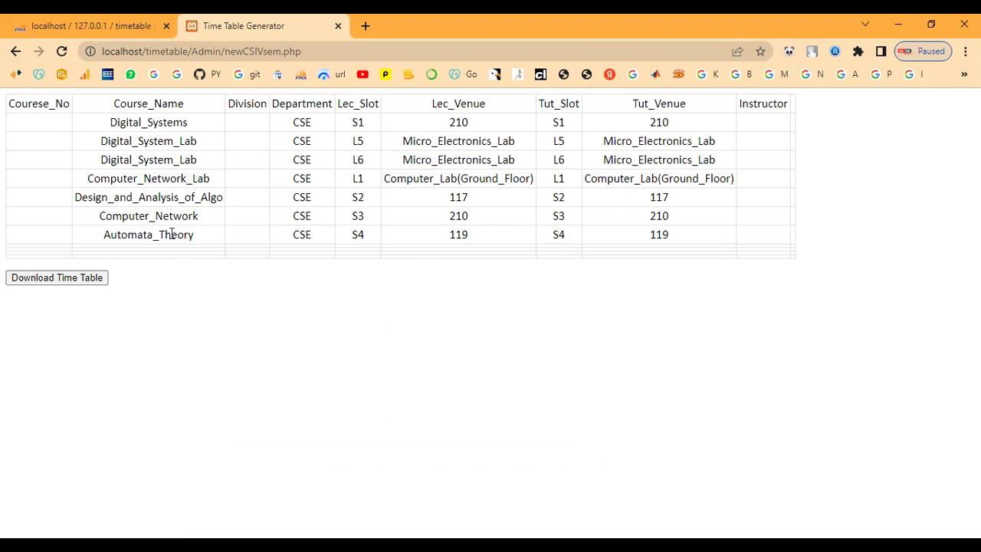
click(15, 51)
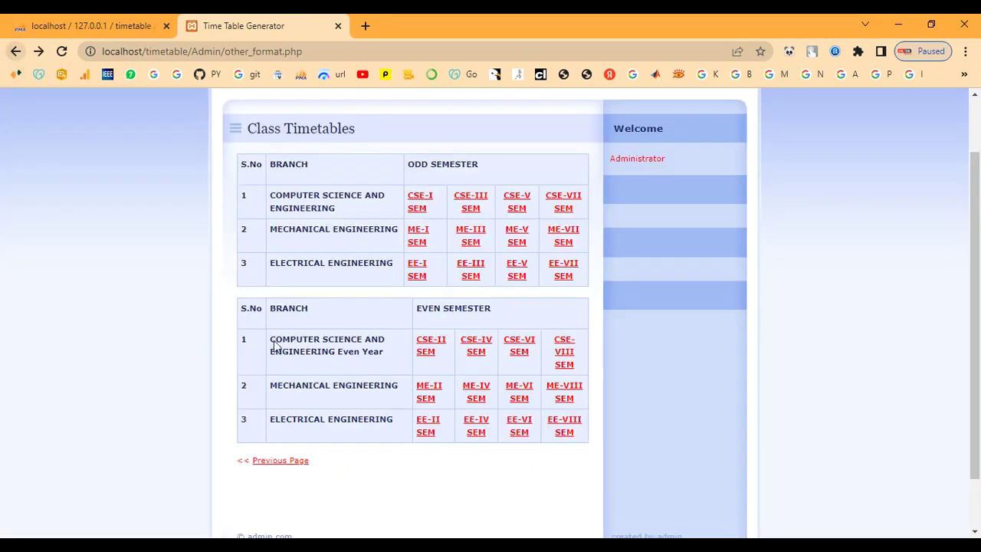
click(520, 355)
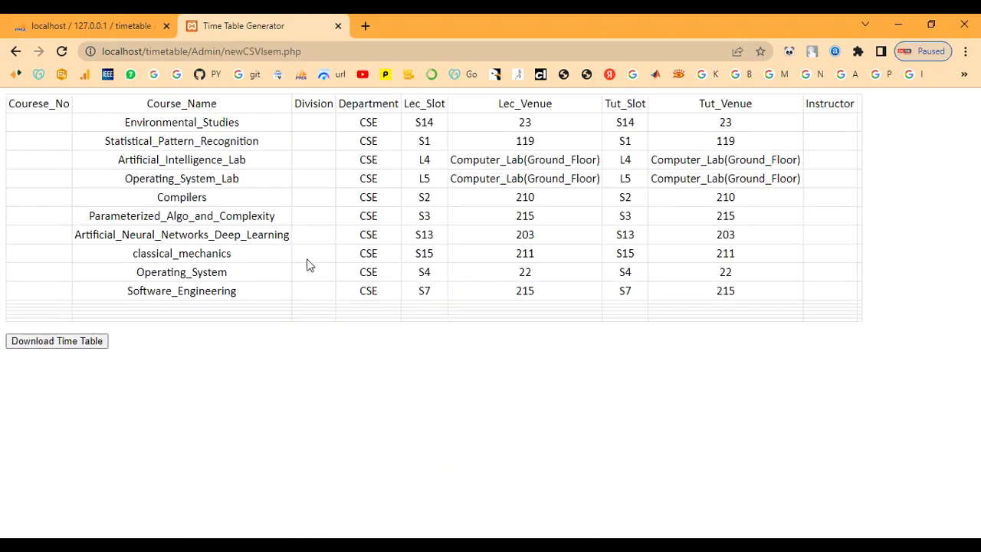